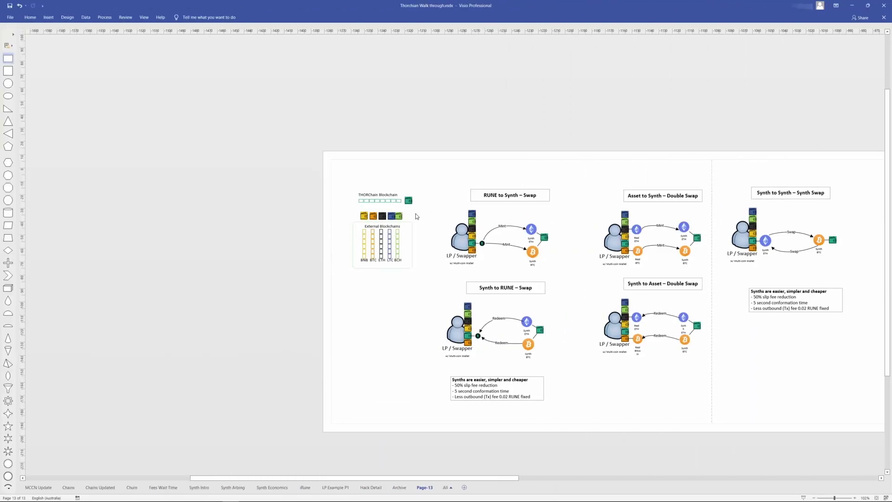
# Zoom in to about 400% and inspect the THORChain Blockchain shapes
pyautogui.scroll(8, 417, 210)
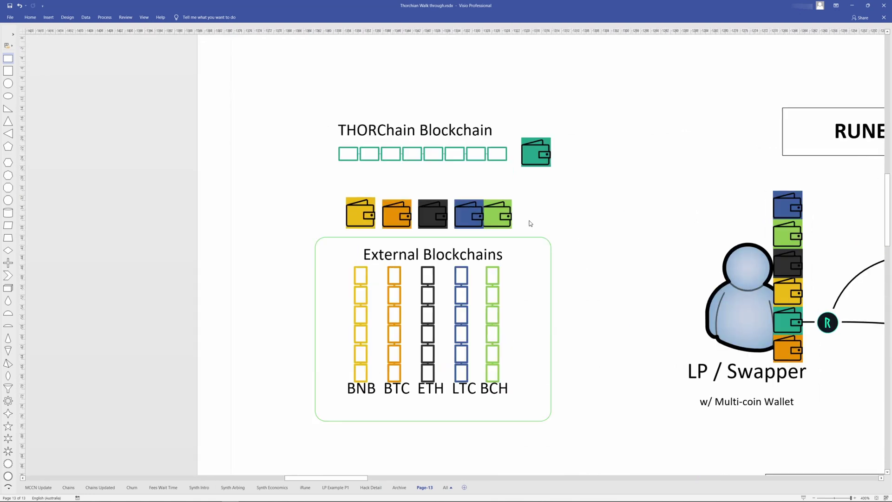
pyautogui.scroll(2, 531, 224)
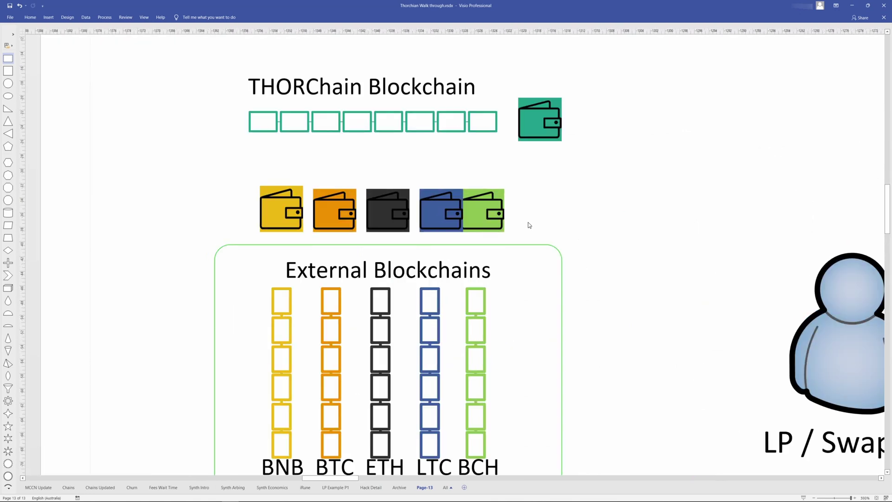
pyautogui.scroll(-2, 299, 324)
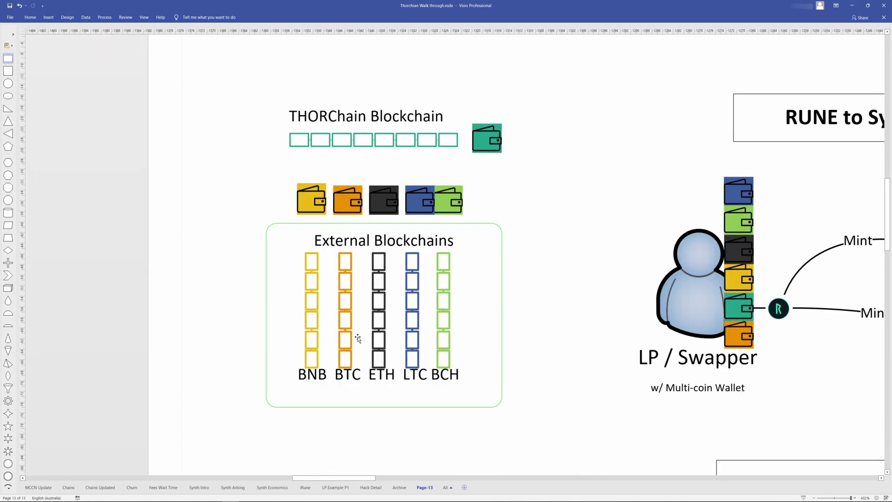
pyautogui.moveTo(239, 87); pyautogui.dragTo(573, 169)
pyautogui.click(518, 209)
# Inspect the LP / Swapper figure and move right to the RUNE to Synth – Swap diagram
pyautogui.click(681, 327)
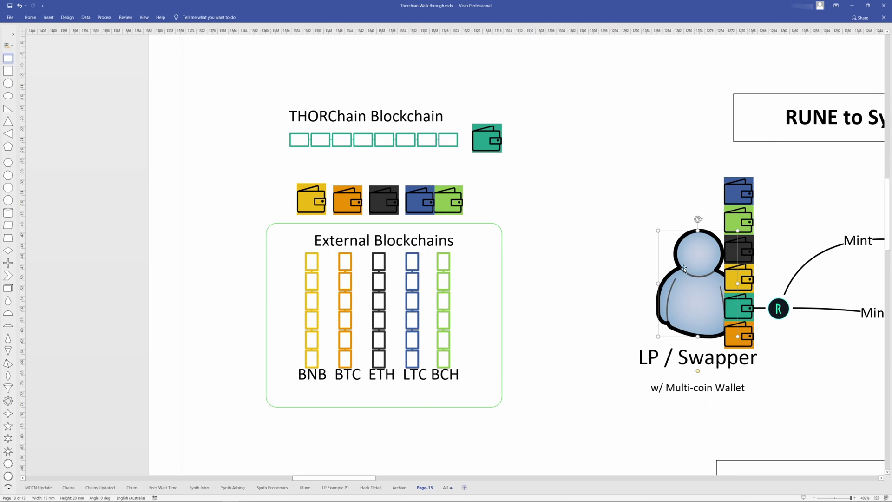
pyautogui.click(628, 147)
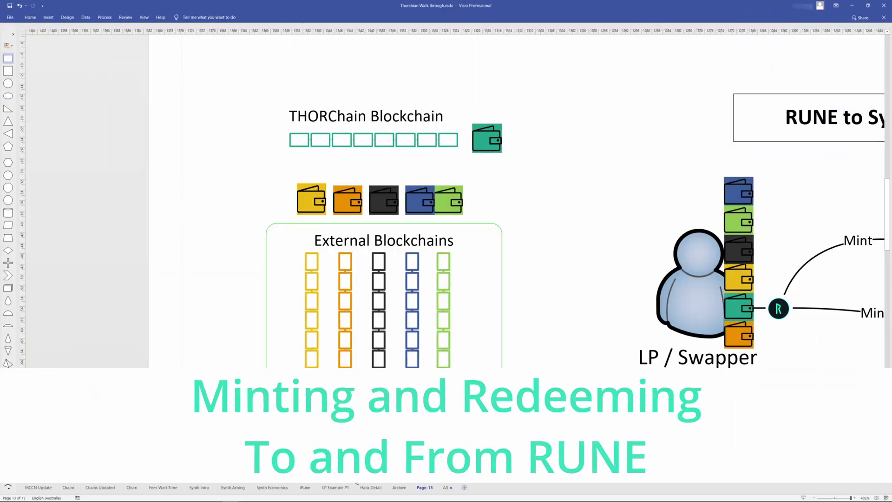
pyautogui.hscroll(6, 356, 483)
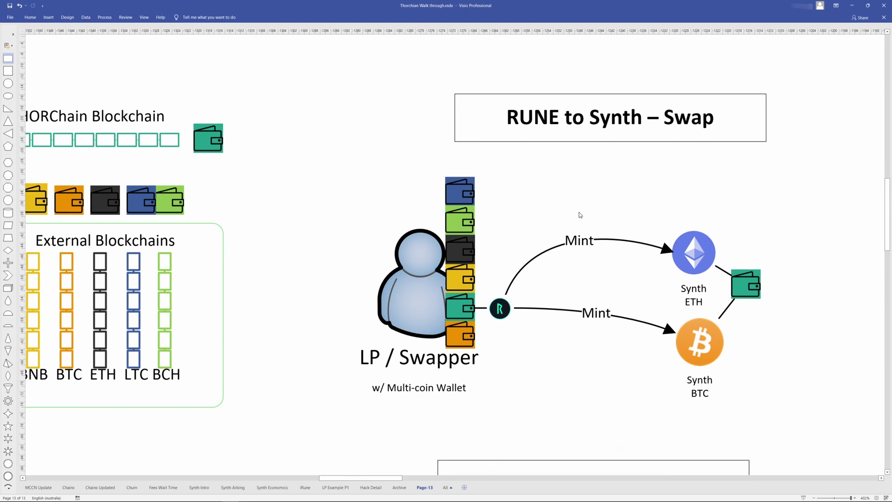
pyautogui.click(706, 263)
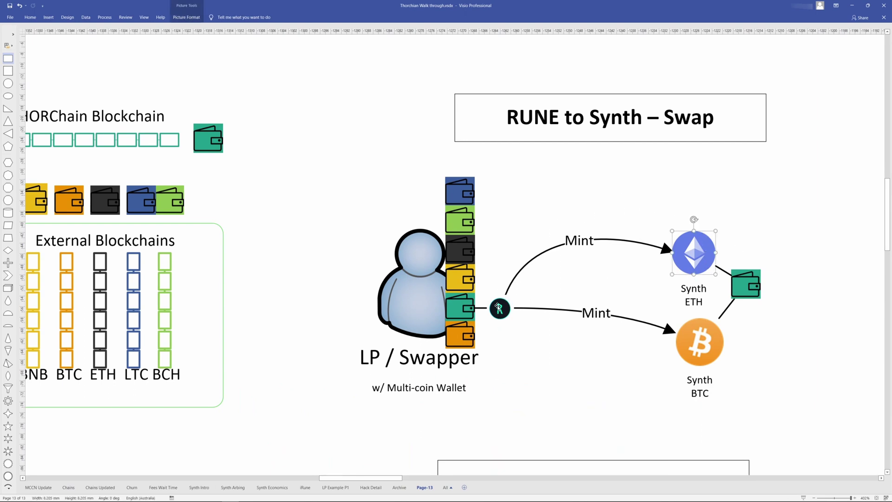
pyautogui.click(500, 315)
pyautogui.click(695, 258)
pyautogui.click(467, 309)
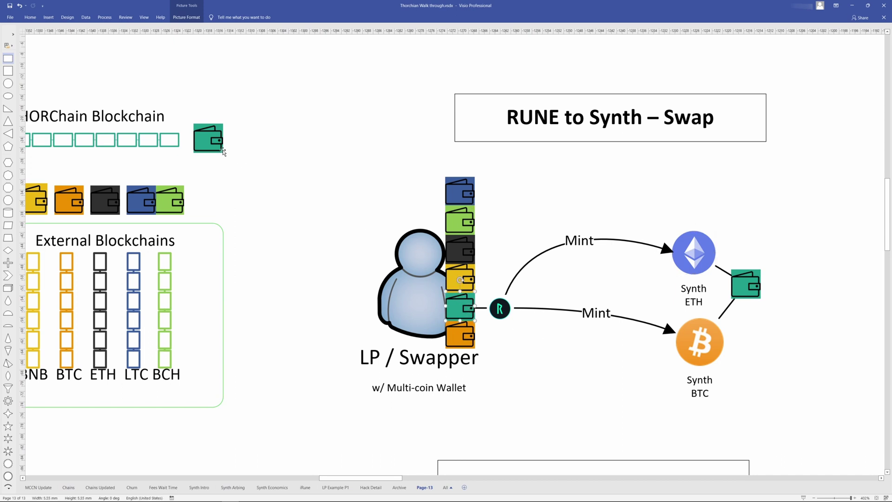
pyautogui.click(110, 133)
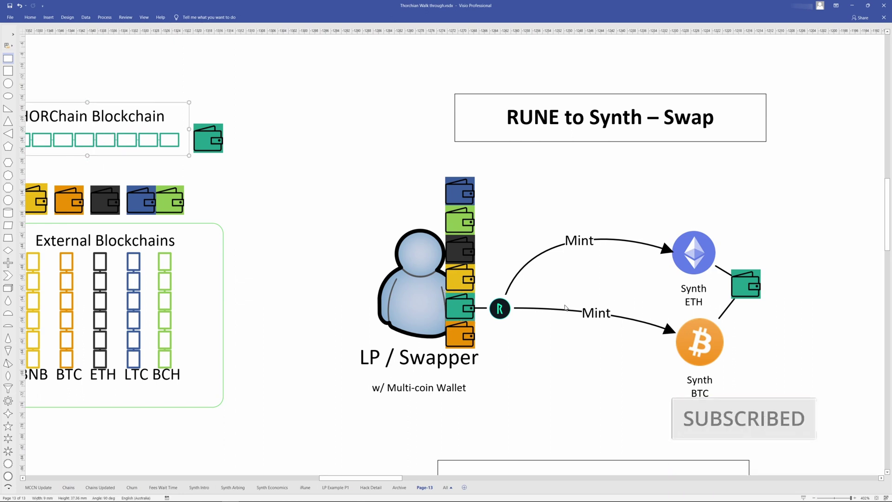
pyautogui.click(747, 284)
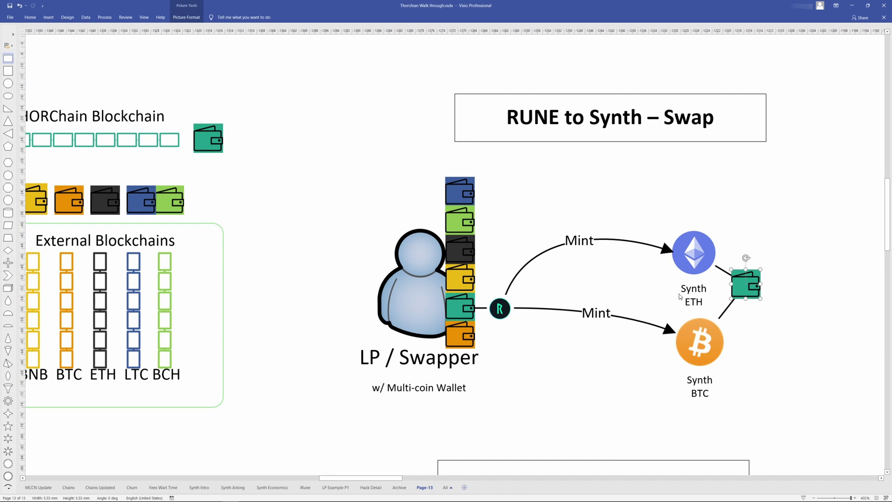
pyautogui.scroll(-2, 680, 291)
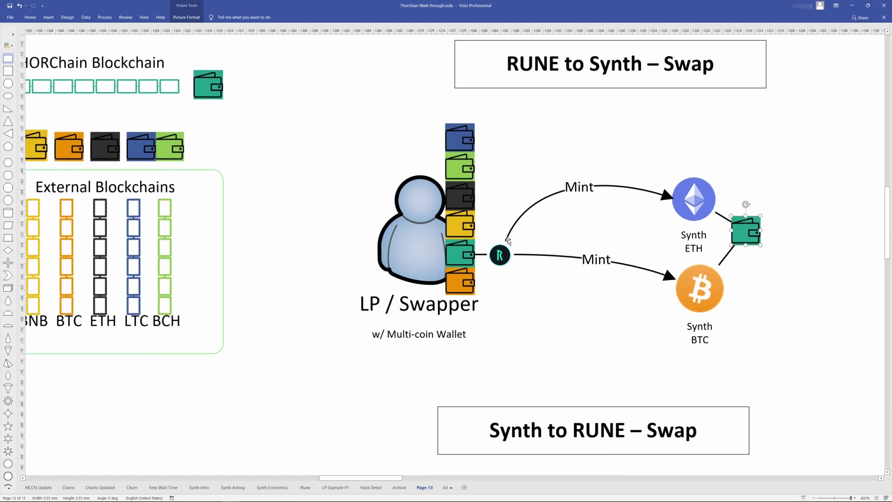
pyautogui.click(502, 253)
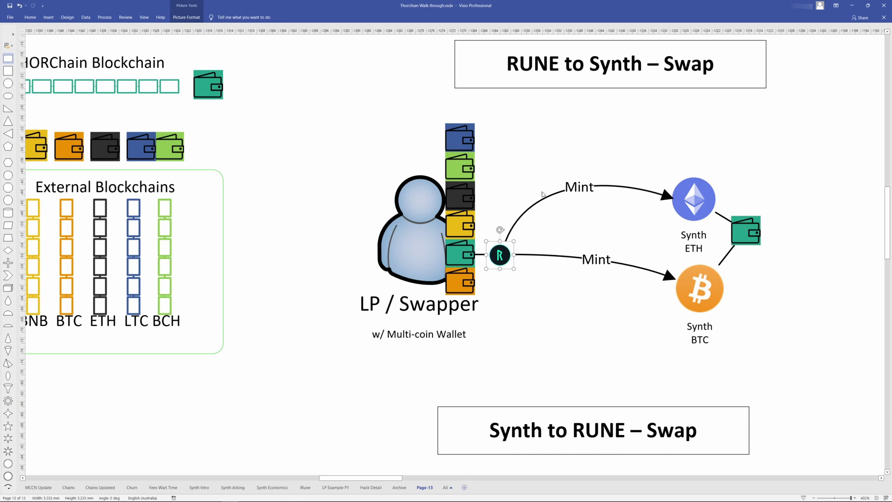
pyautogui.click(710, 201)
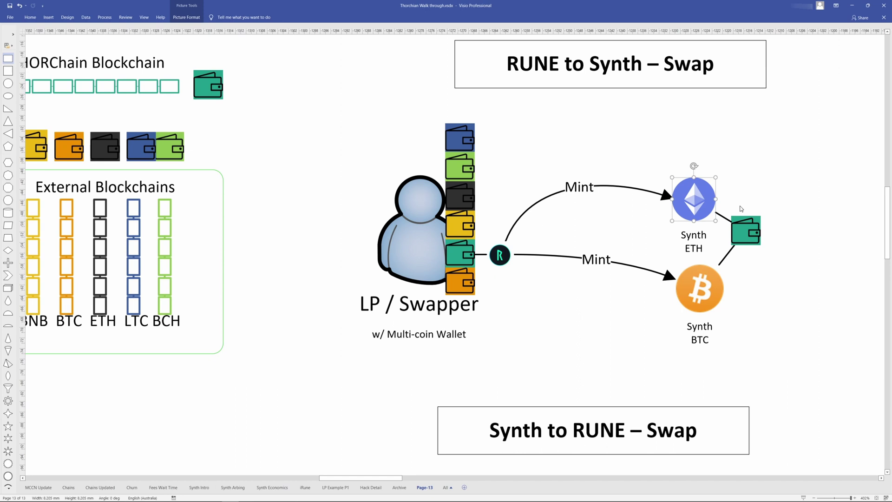
# Scroll to the Synth to RUNE – Swap diagram and point out its Synth ETH coin, wallet and RUNE circle
pyautogui.scroll(-5, 704, 219)
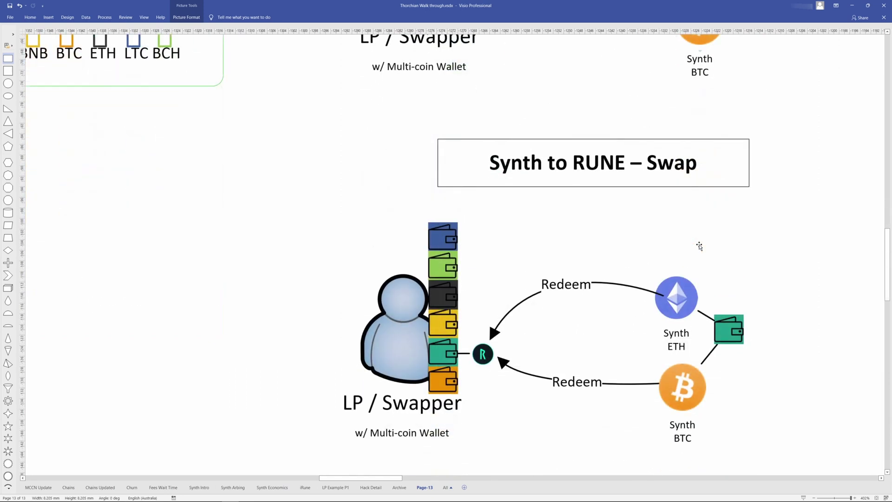
pyautogui.scroll(-1, 699, 245)
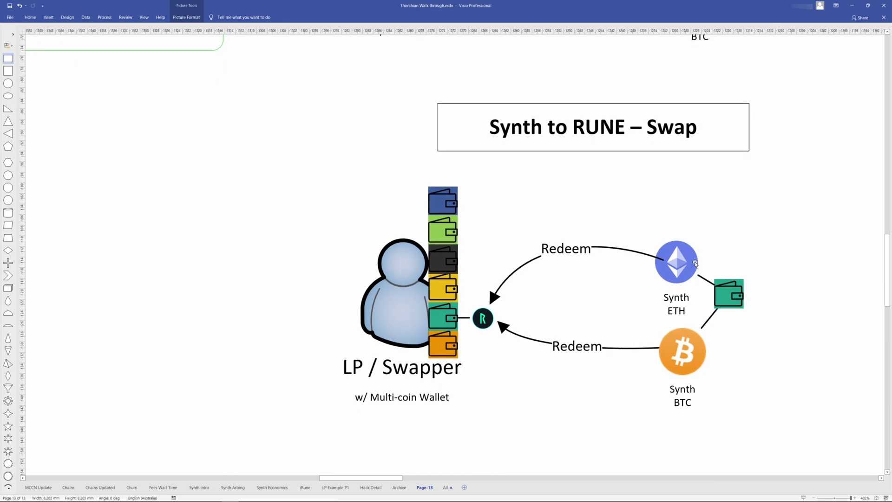
pyautogui.click(692, 269)
pyautogui.click(748, 299)
pyautogui.click(729, 294)
pyautogui.click(486, 318)
pyautogui.click(680, 266)
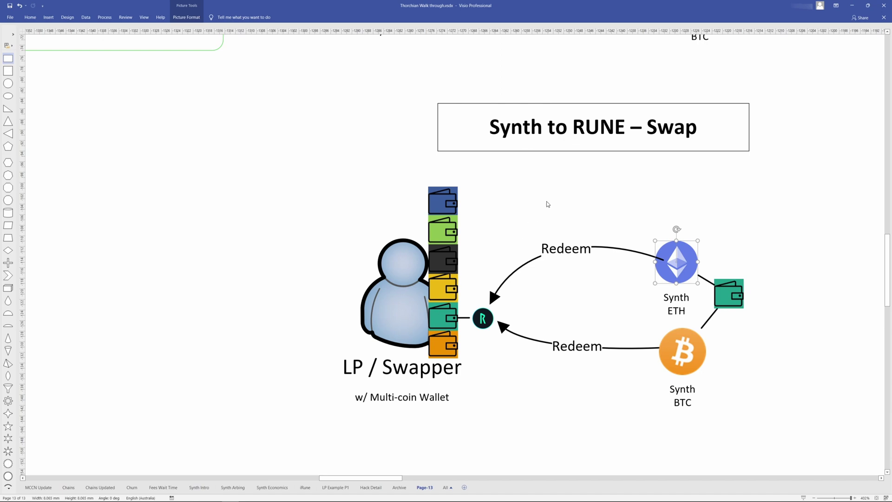
pyautogui.click(612, 223)
# Switch from the Visio drawing to the web browser
pyautogui.scroll(6, 610, 217)
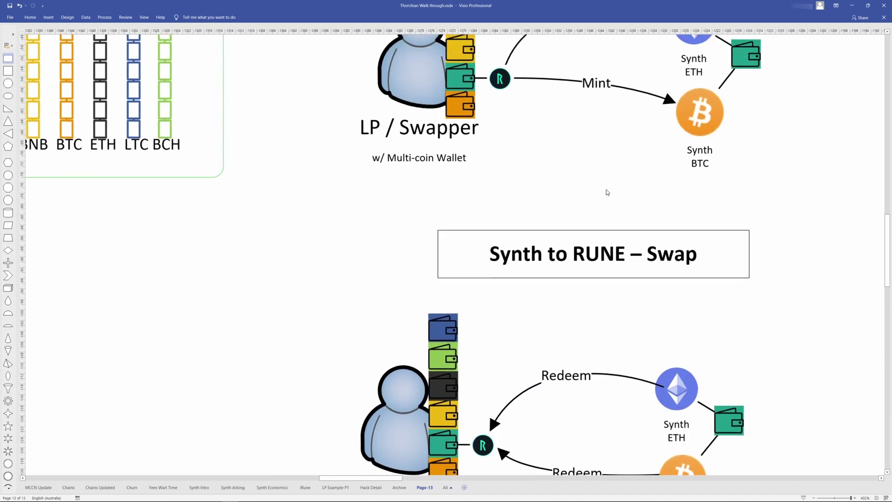
pyautogui.scroll(-5, 608, 195)
pyautogui.scroll(-1, 609, 205)
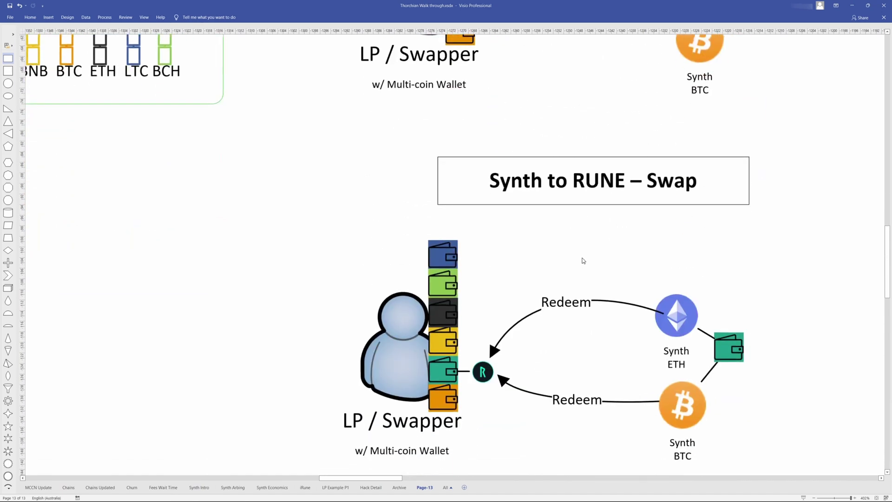
pyautogui.hotkey('alt', 'Tab')
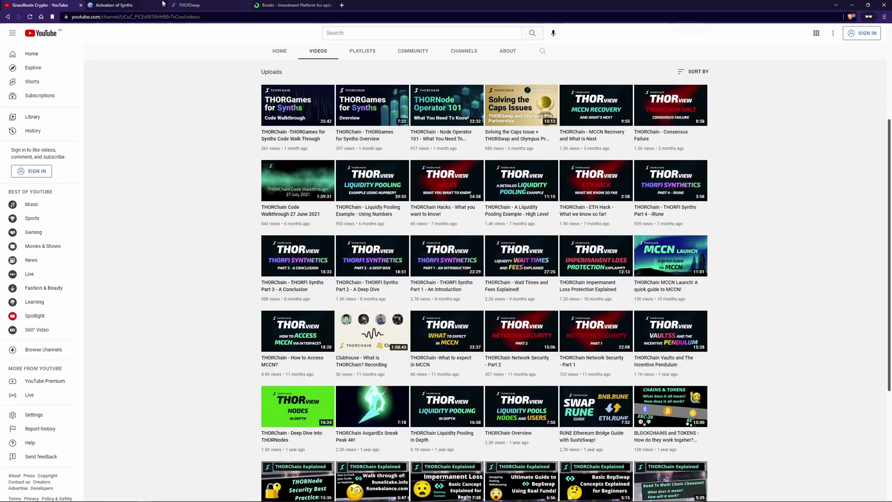
# On THORSwap stagenet, reverse the swap to send RUNE and filter the receive asset list to synths
pyautogui.click(189, 5)
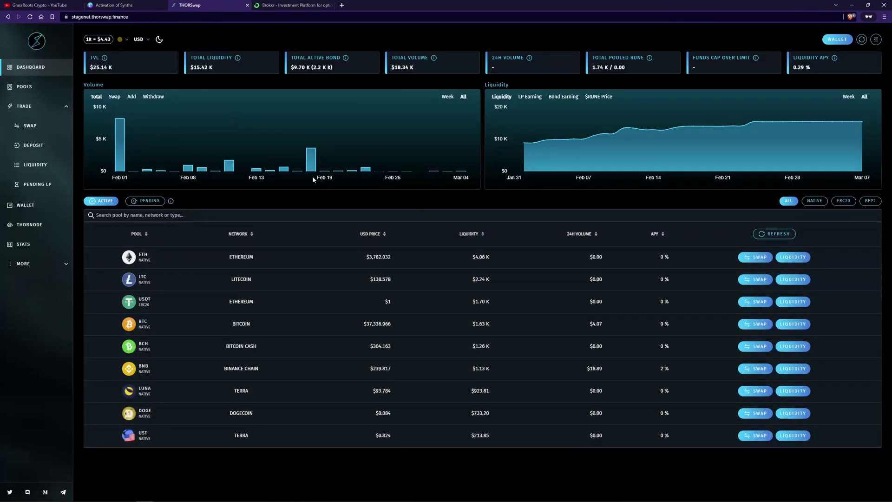
pyautogui.moveTo(119, 142)
pyautogui.click(30, 126)
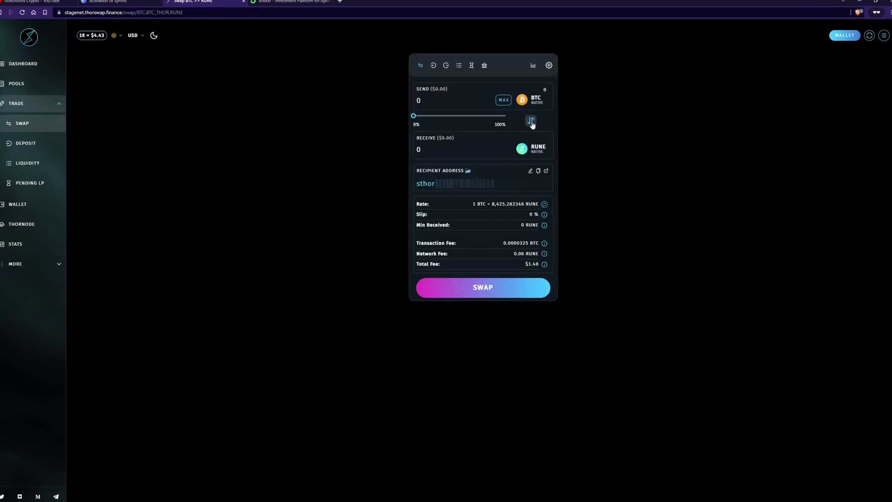
pyautogui.click(530, 119)
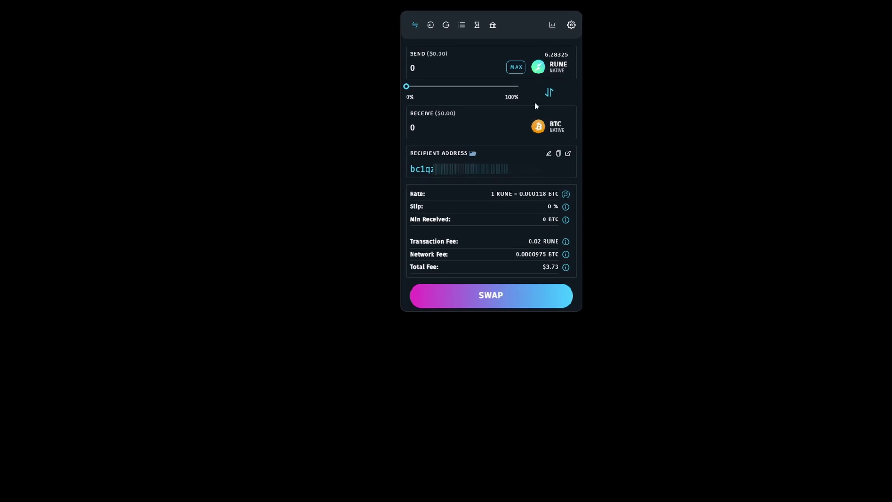
pyautogui.click(551, 130)
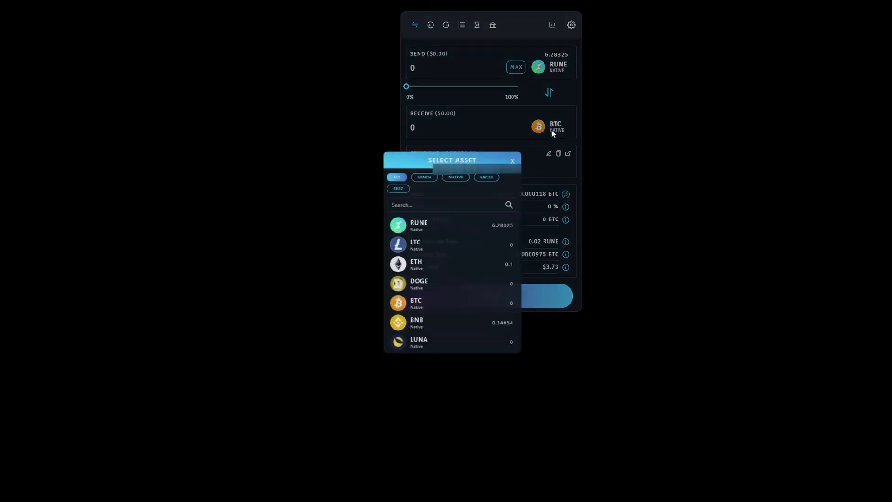
pyautogui.click(420, 182)
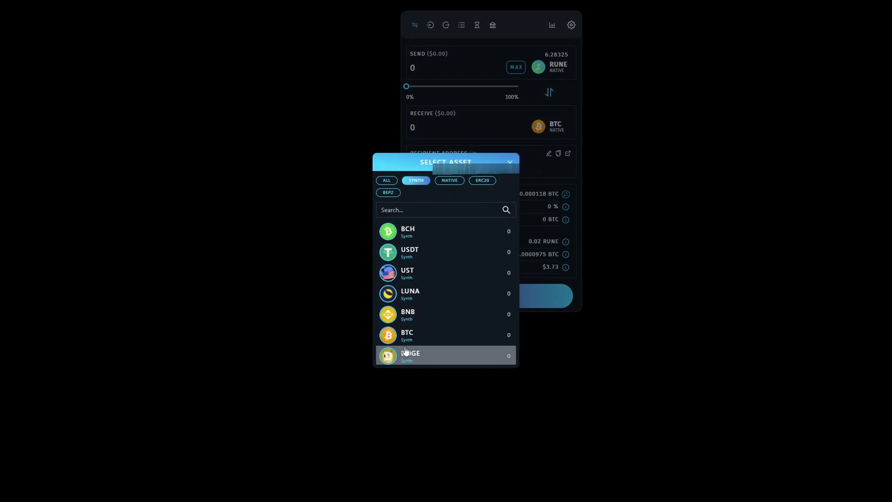
# Choose synth BTC and mint 0.00014196 of it from 1.25265 RUNE, confirming with the wallet password
pyautogui.click(418, 336)
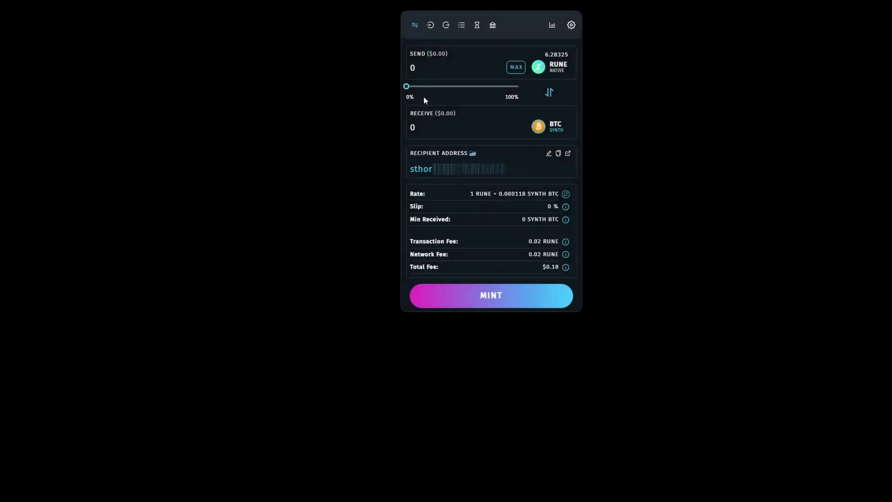
pyautogui.moveTo(407, 87)
pyautogui.moveTo(407, 88); pyautogui.dragTo(429, 91)
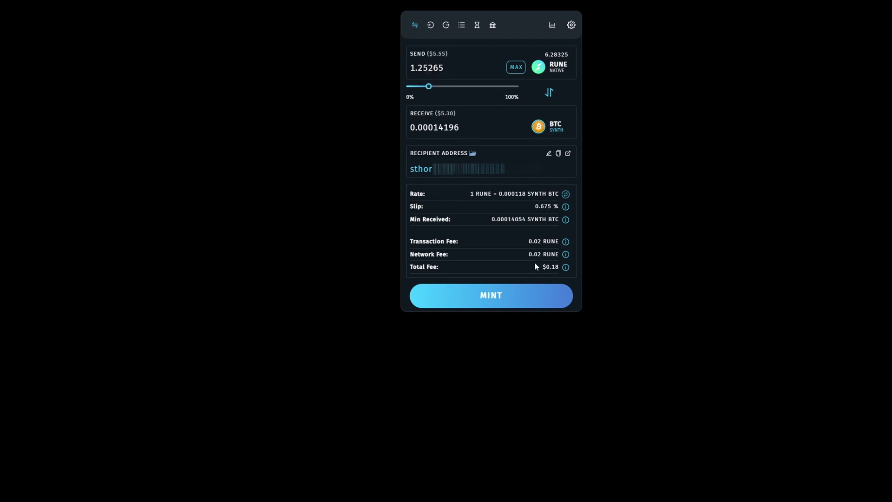
pyautogui.click(494, 304)
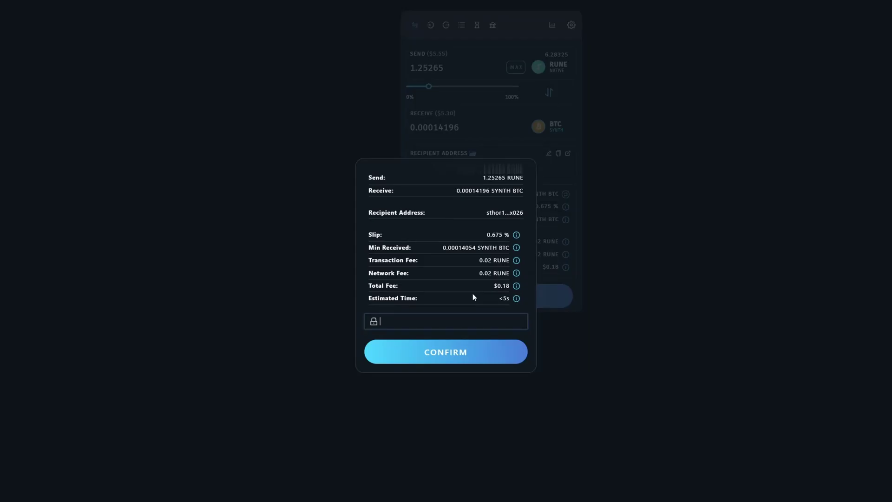
pyautogui.press('Return')
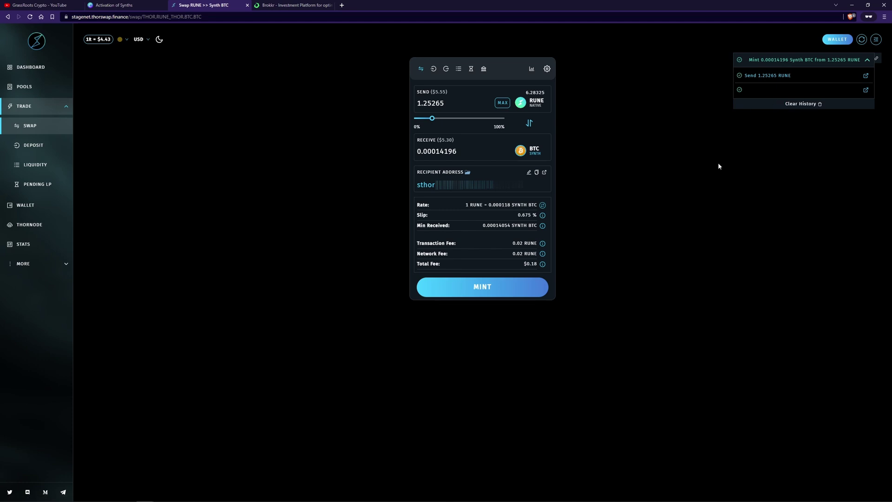
# Check the wallet's full Thorchain token list for Synth BTC, then return to the swap form
pyautogui.click(41, 212)
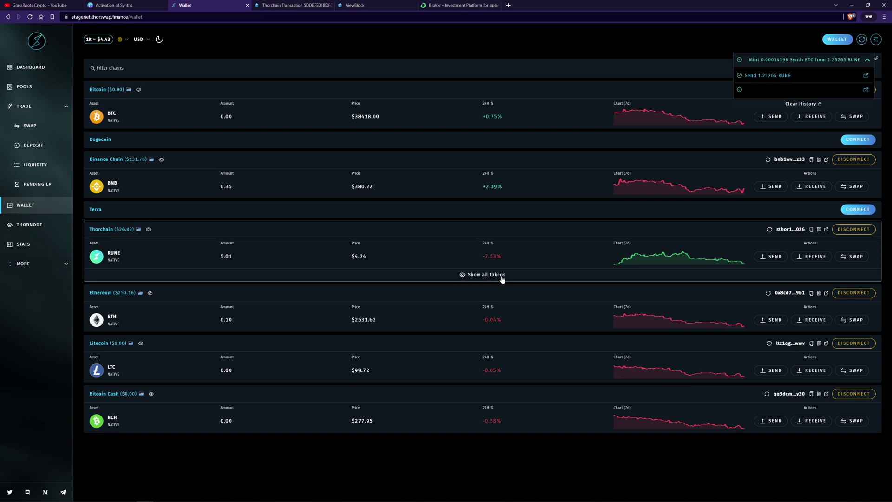
pyautogui.click(502, 275)
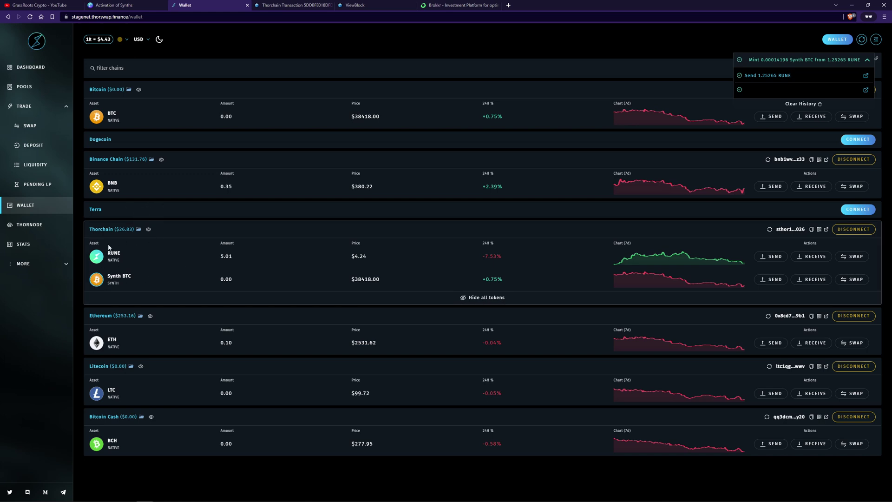
pyautogui.click(41, 130)
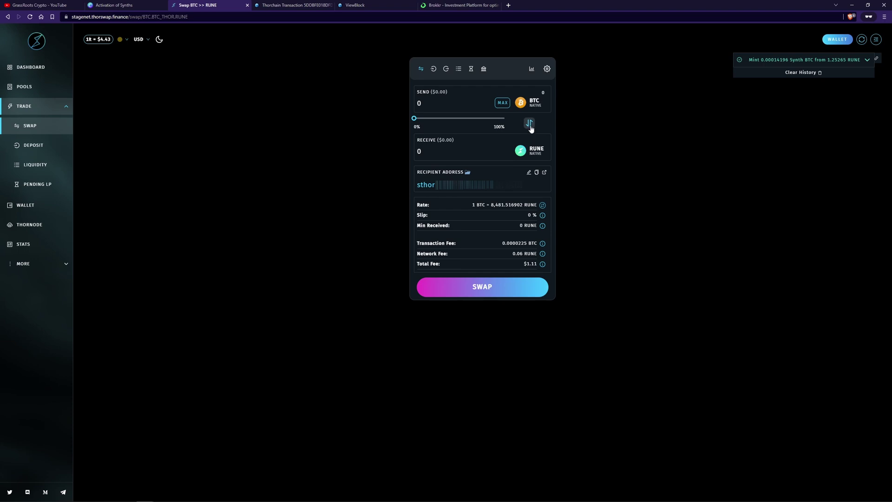
# Set Synth BTC as the send asset, picked from the synth-filtered asset list
pyautogui.click(530, 124)
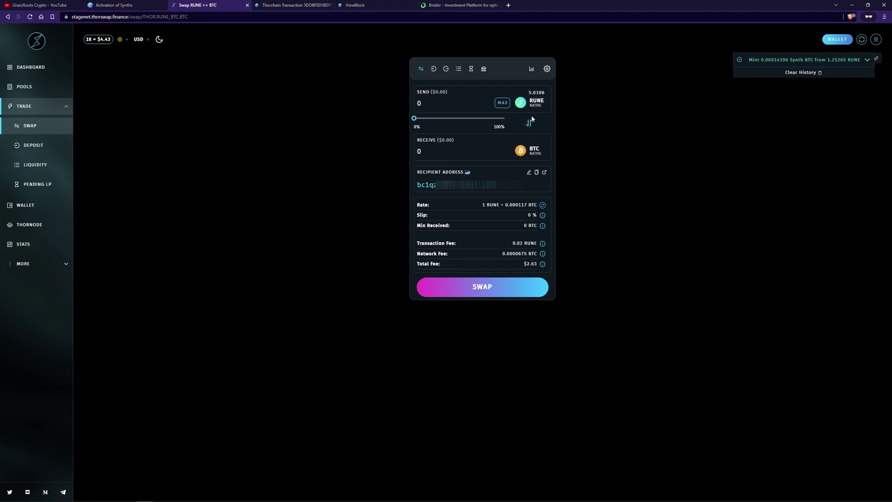
pyautogui.click(532, 122)
pyautogui.click(533, 106)
pyautogui.click(422, 194)
pyautogui.click(424, 233)
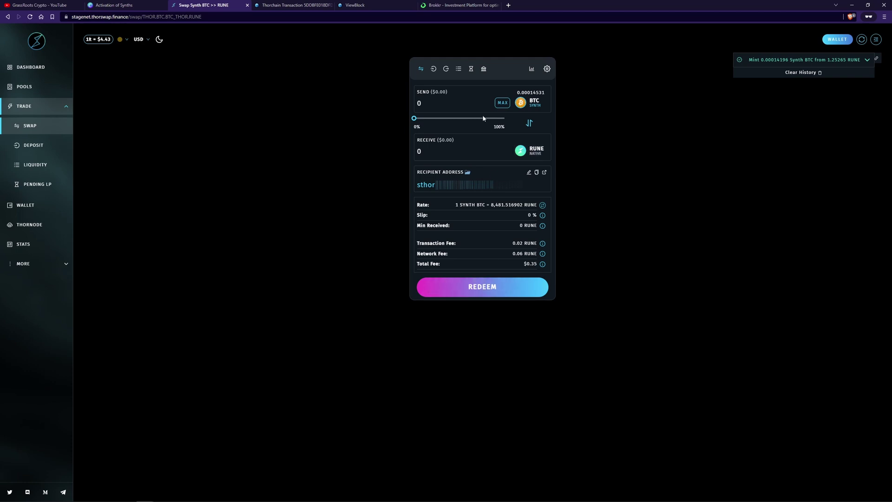
# Redeem the full 0.00014531 Synth BTC for about 1.13622 RUNE, confirming with the wallet password
pyautogui.click(503, 103)
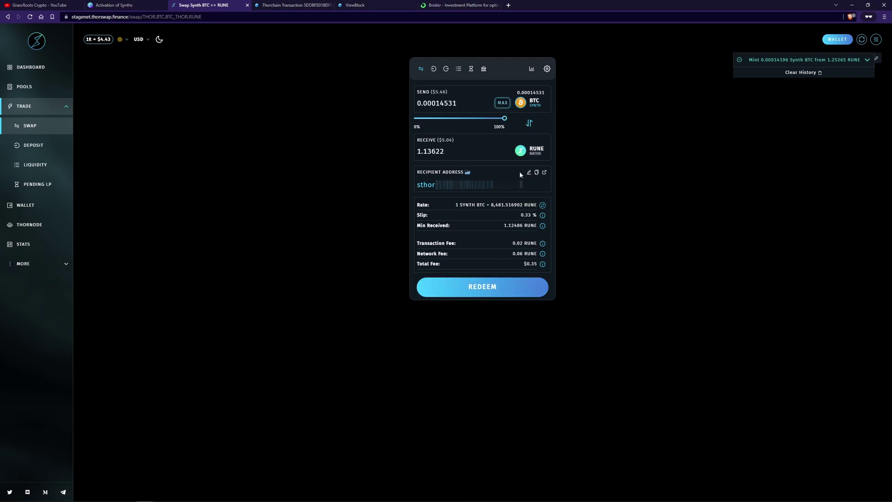
pyautogui.click(490, 289)
pyautogui.click(438, 304)
pyautogui.press('Return')
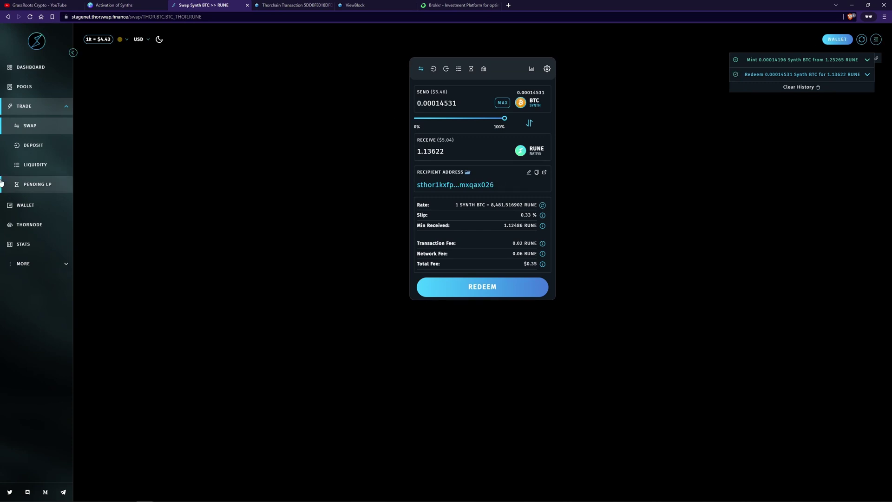
# Show the THORSwap wallet balances, then scroll Visio's Page-13 down to the Synth to RUNE – Swap diagram
pyautogui.click(43, 212)
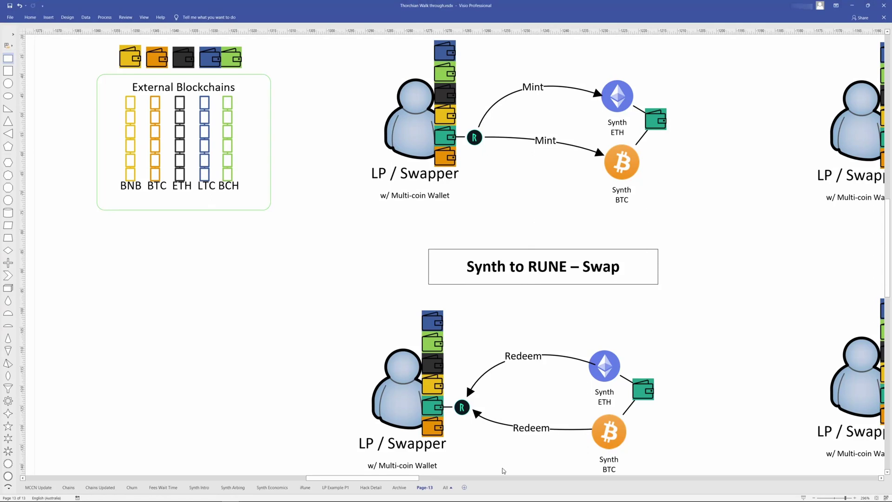
pyautogui.scroll(-3, 439, 342)
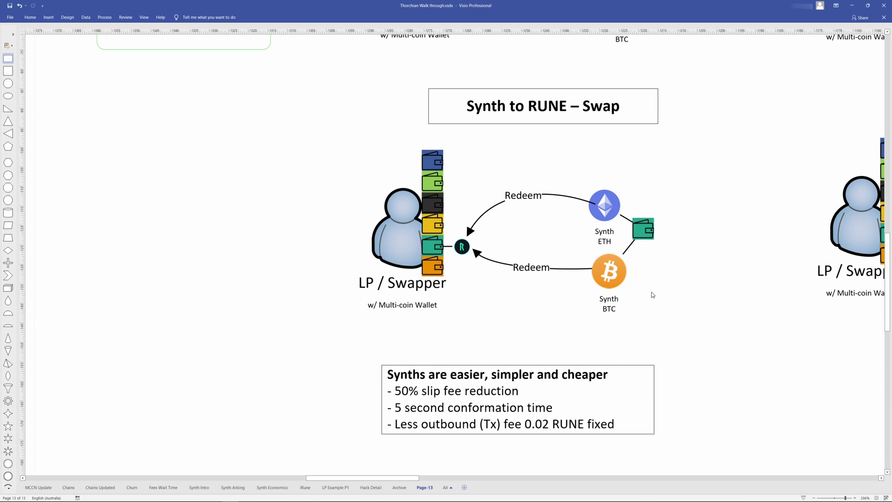
# Point out the Real ETH and Synth ETH coins and both wallets in the Asset to Synth – Double Swap diagram
pyautogui.scroll(5, 653, 294)
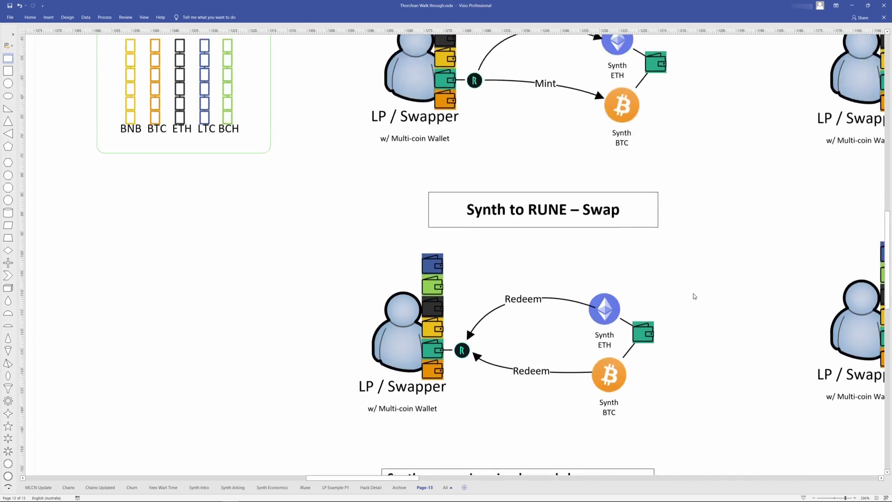
pyautogui.hscroll(3, 392, 485)
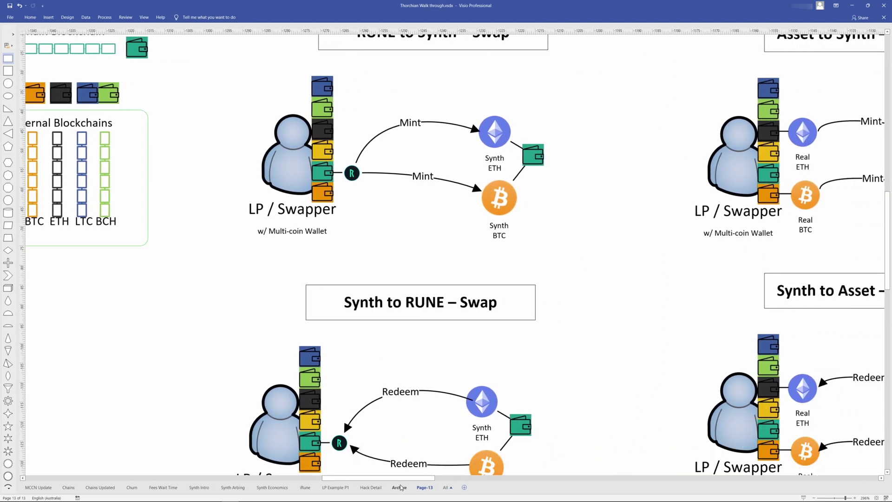
pyautogui.scroll(-3, 418, 325)
pyautogui.scroll(3, 454, 174)
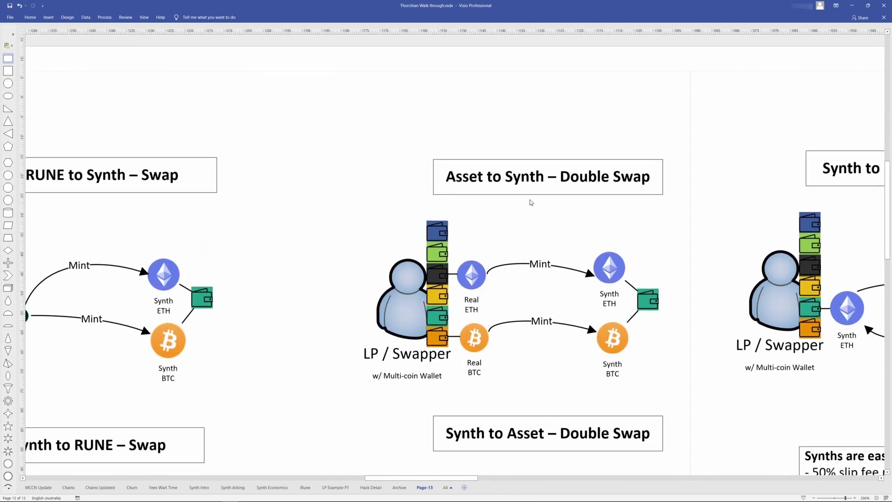
pyautogui.click(474, 279)
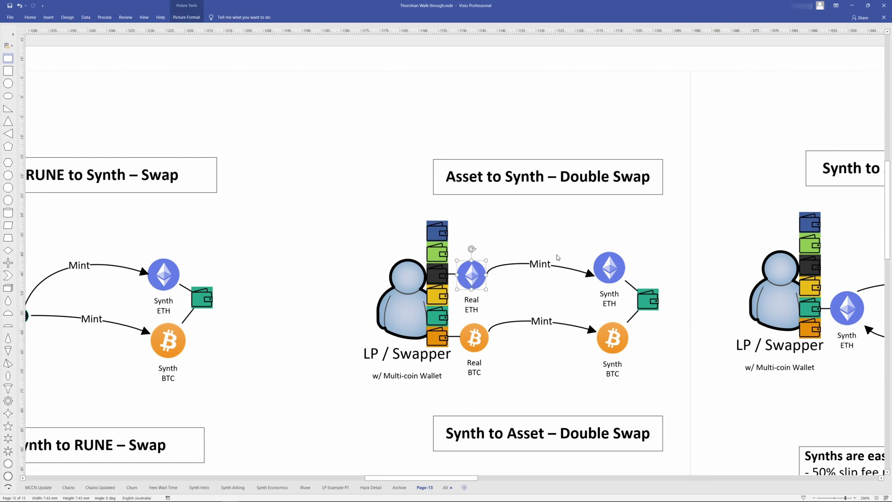
pyautogui.click(608, 277)
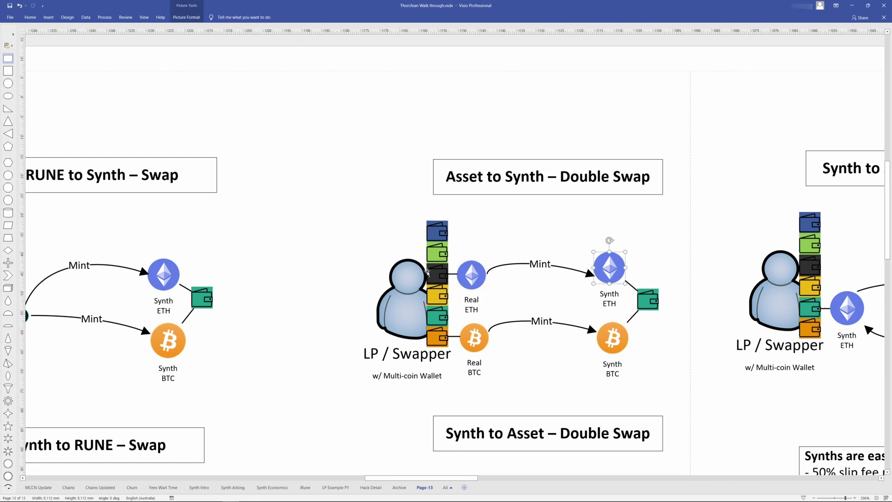
pyautogui.click(434, 278)
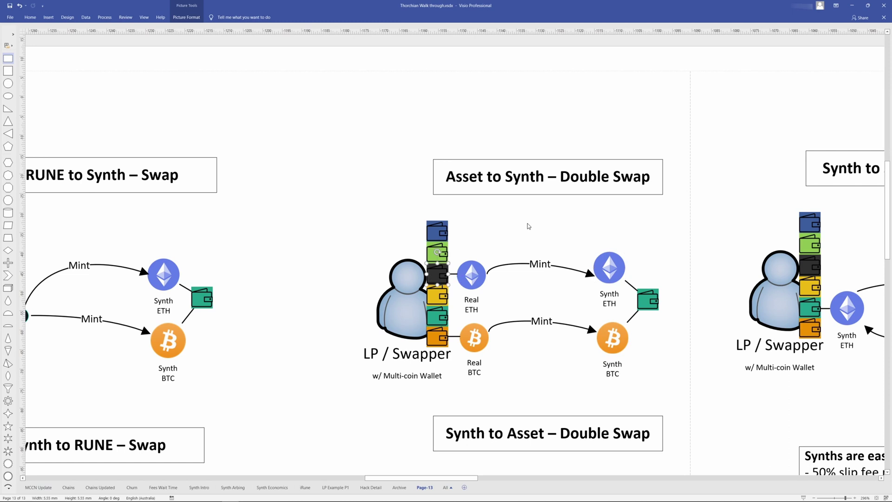
pyautogui.click(654, 304)
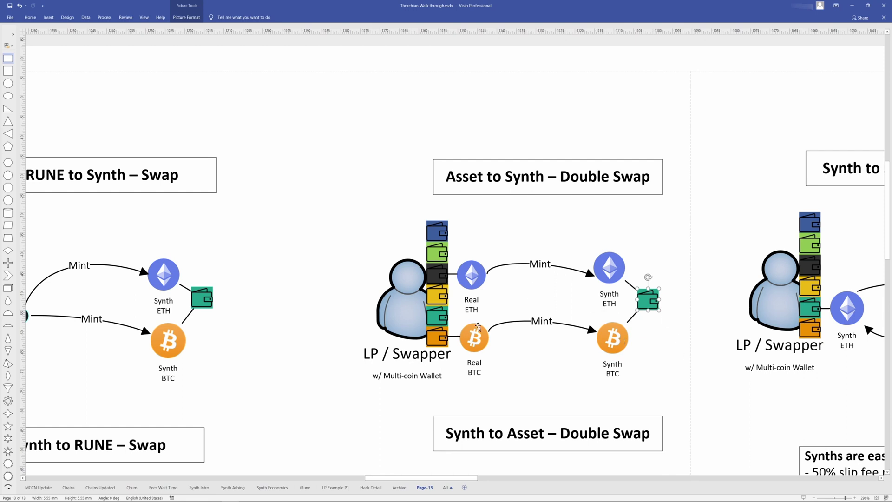
# Enlarge the Synth ETH coin slightly in the Synth to Asset – Double Swap diagram
pyautogui.scroll(-5, 625, 215)
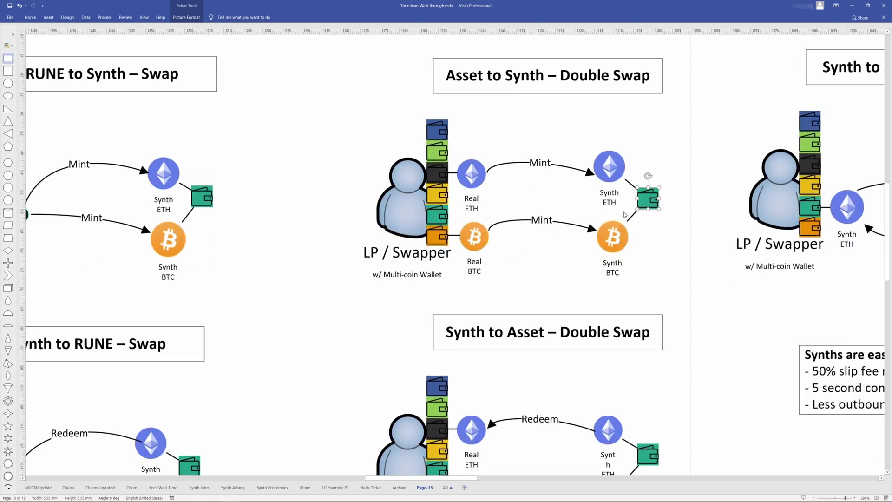
pyautogui.scroll(1, 603, 290)
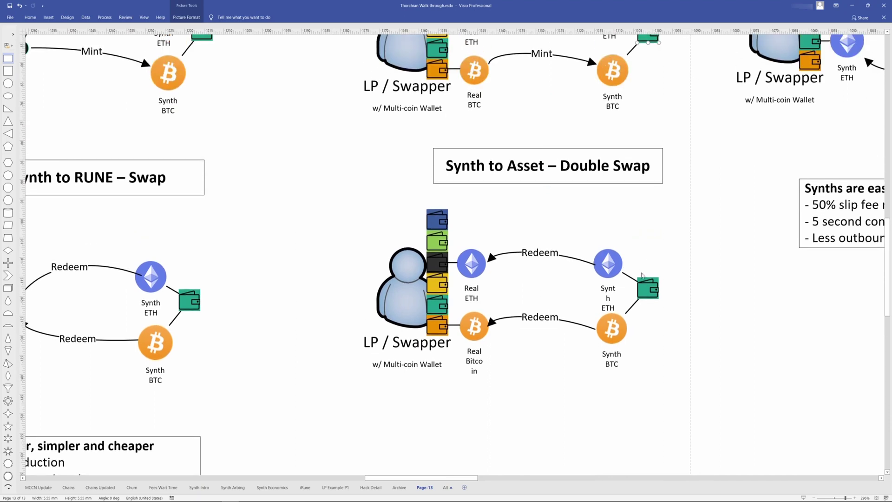
pyautogui.click(613, 270)
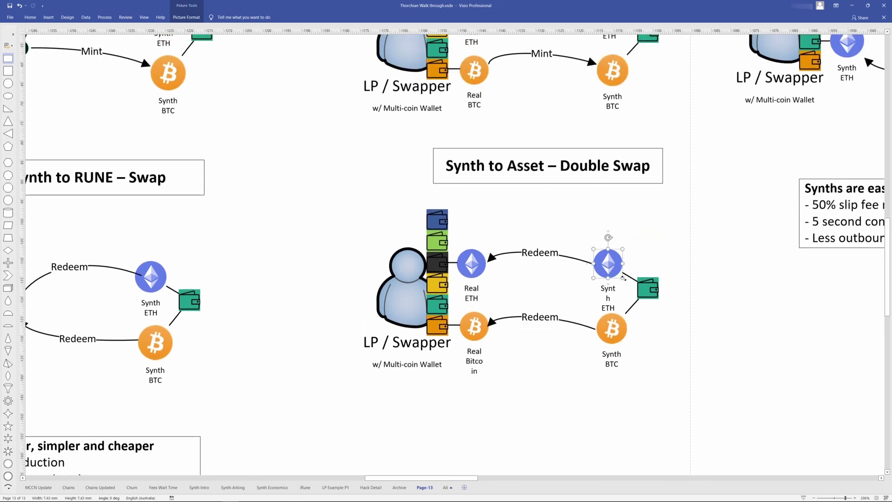
pyautogui.moveTo(624, 279); pyautogui.dragTo(628, 282)
pyautogui.click(648, 287)
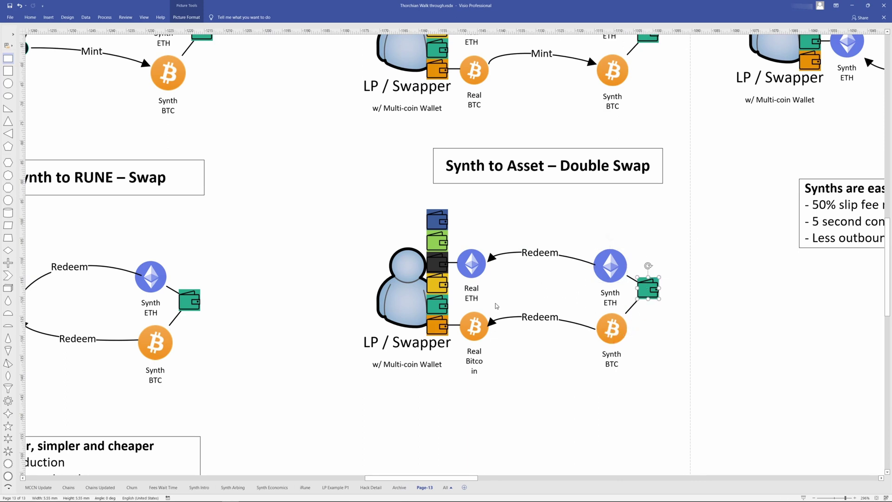
# Enlarge the Real Bitcoin coin, then point out the Real ETH coin and the swapper's green wallet
pyautogui.click(472, 331)
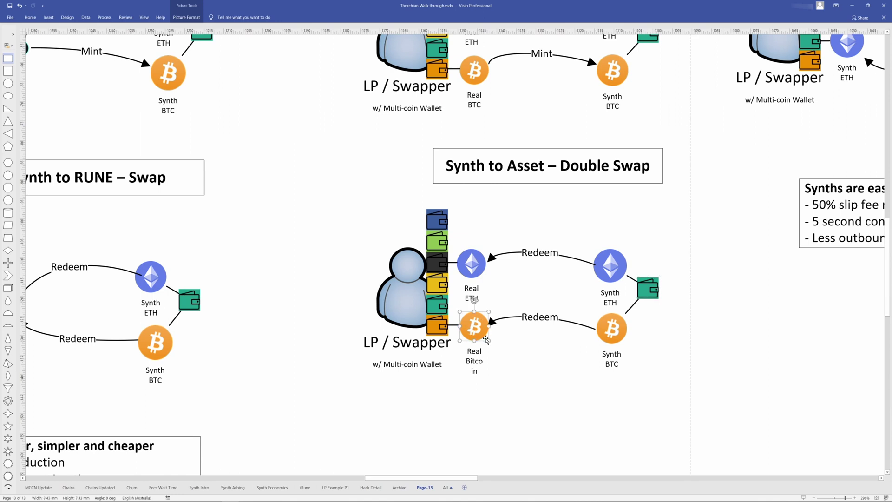
pyautogui.moveTo(490, 342); pyautogui.dragTo(494, 346)
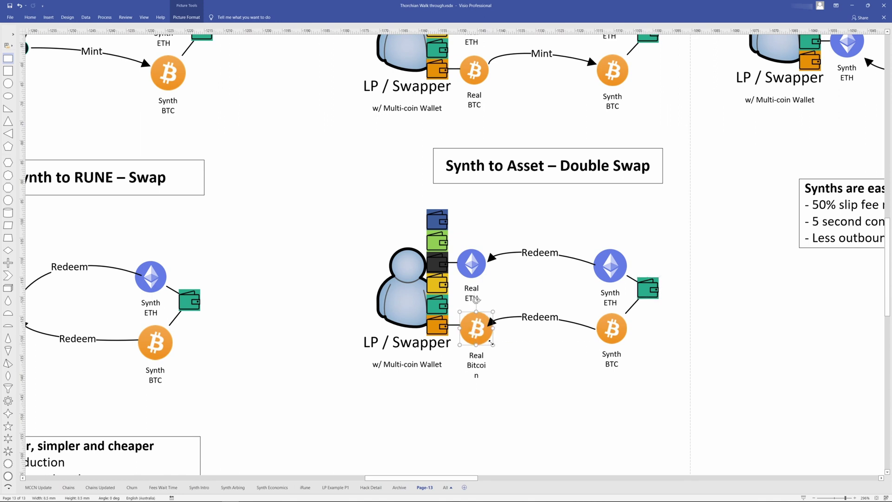
pyautogui.click(480, 273)
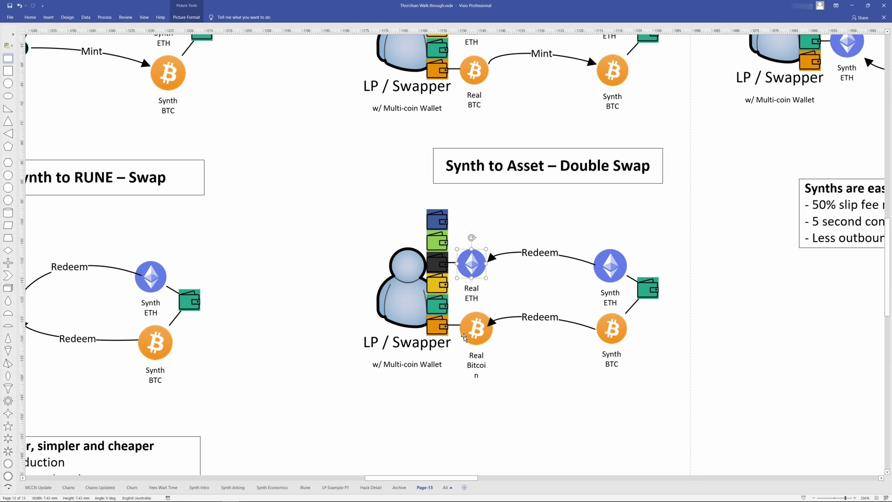
pyautogui.scroll(1, 572, 229)
pyautogui.click(533, 352)
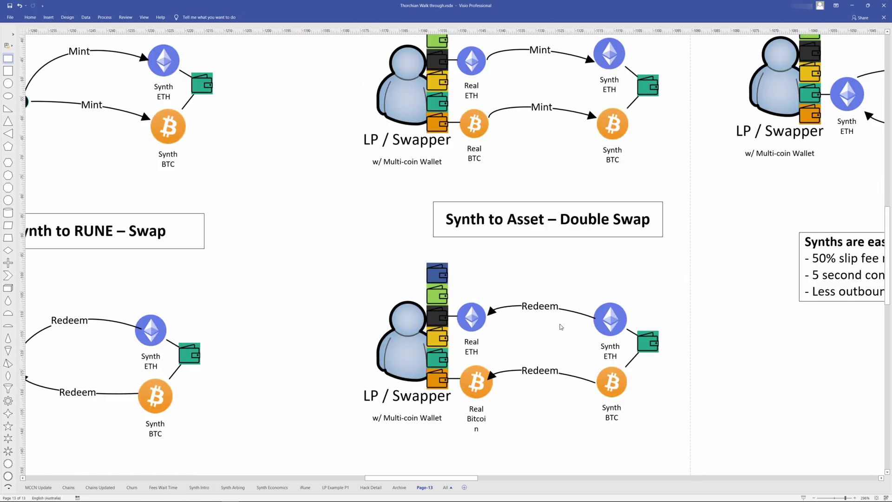
pyautogui.click(448, 349)
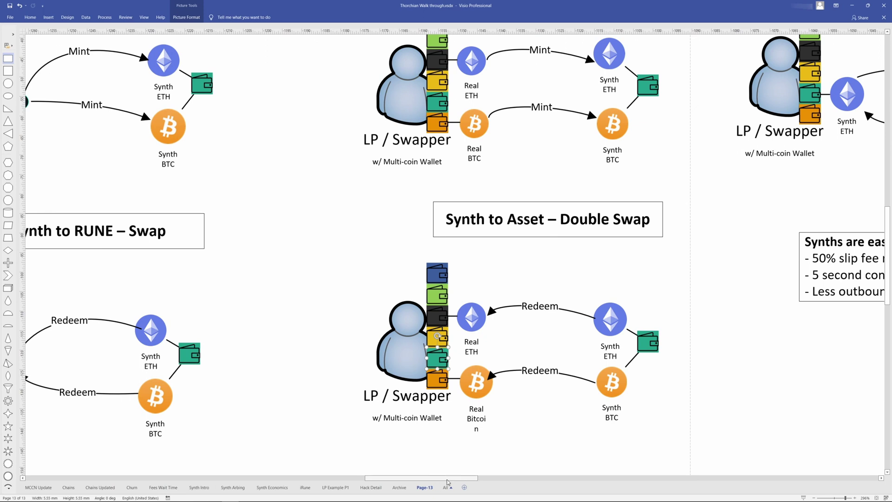
# Pan right to the Synth to Synth – Synth Swap diagram and the 'Synths are easier' note
pyautogui.moveTo(435, 477); pyautogui.dragTo(412, 478)
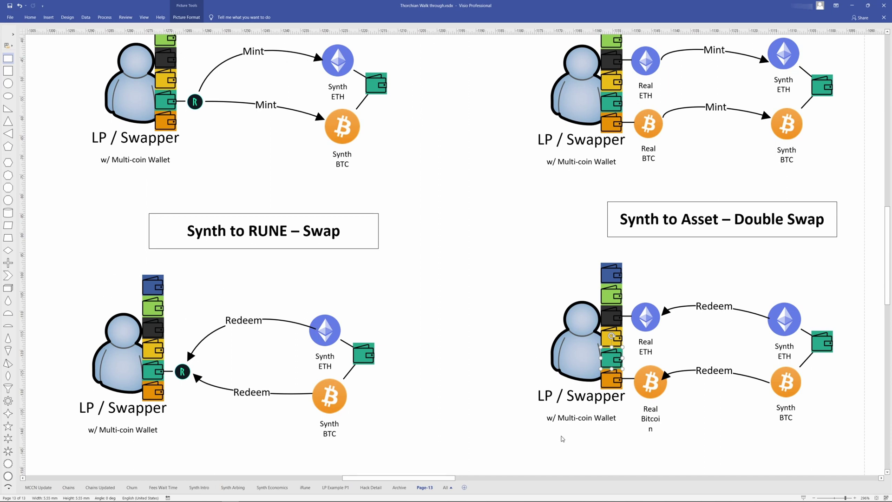
pyautogui.click(421, 486)
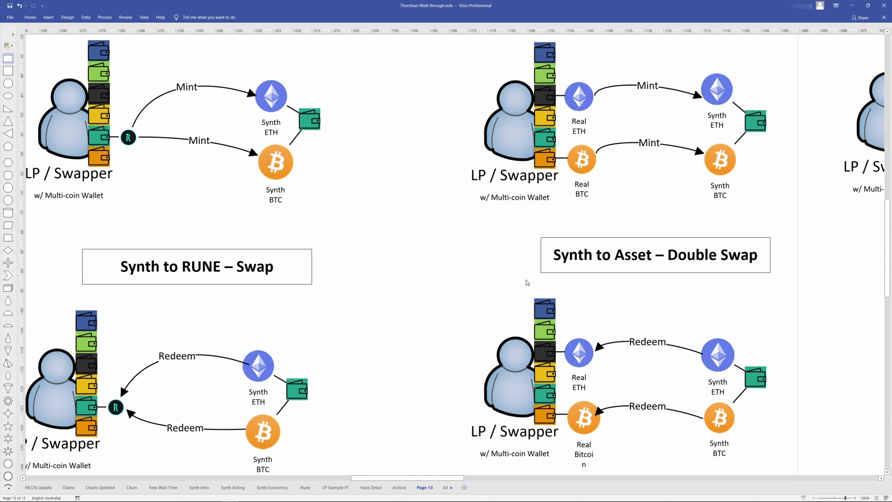
pyautogui.moveTo(460, 478); pyautogui.dragTo(524, 483)
# Highlight the Synth ETH element in the Synth to Synth swap diagram
pyautogui.scroll(3, 405, 185)
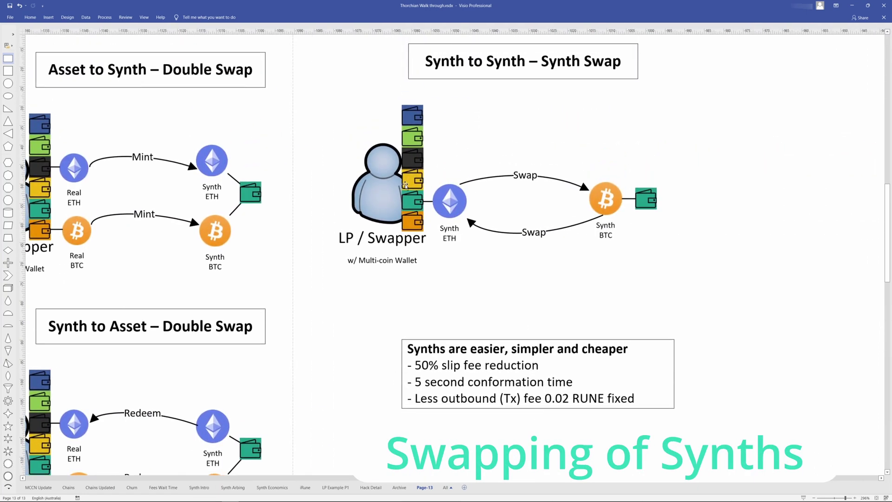
pyautogui.click(460, 204)
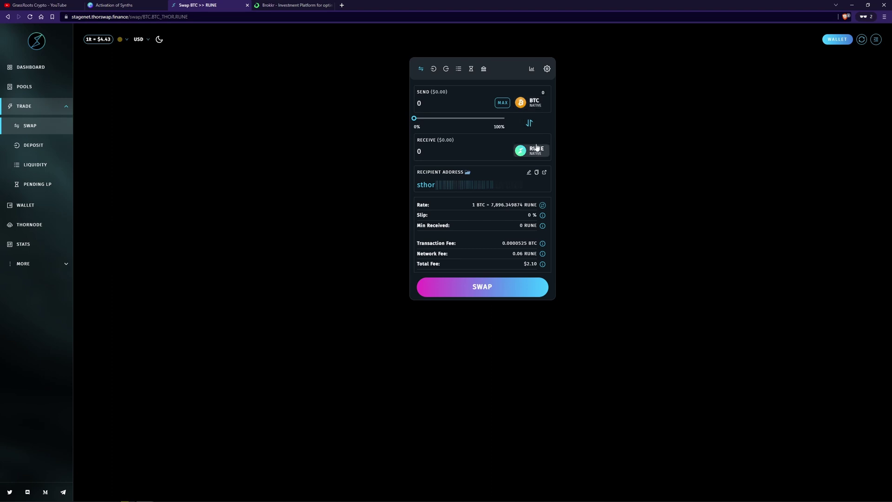
# Choose native ETH as the asset to send and fill in the full ETH balance
pyautogui.click(540, 103)
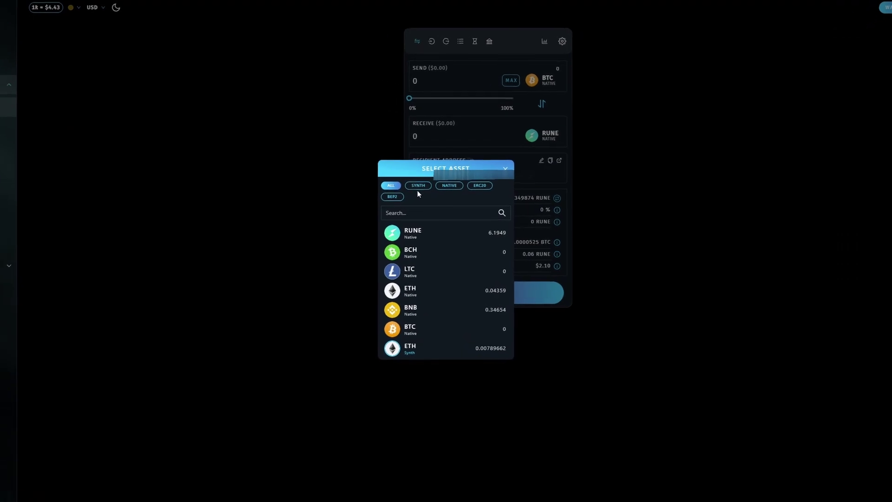
pyautogui.click(419, 189)
pyautogui.click(454, 180)
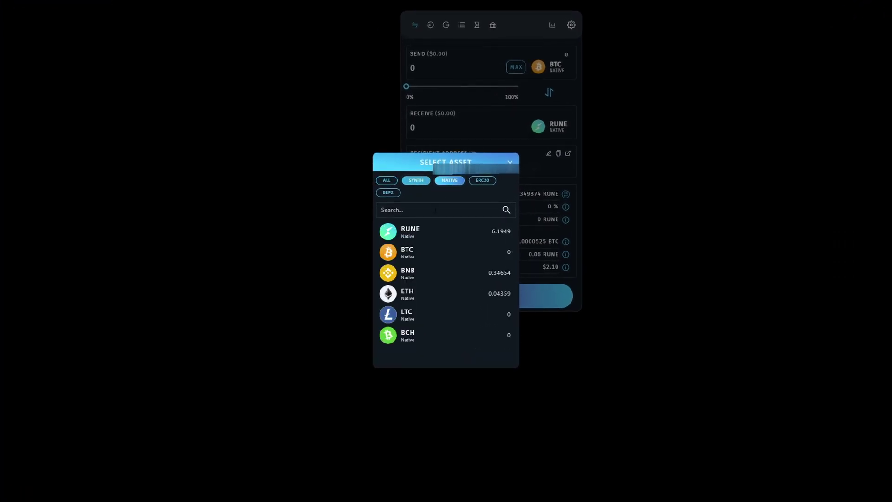
pyautogui.click(450, 295)
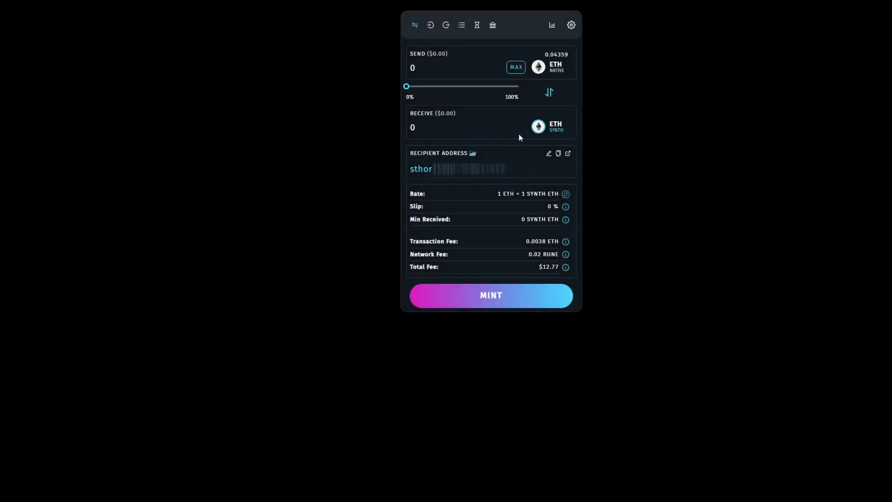
pyautogui.click(516, 67)
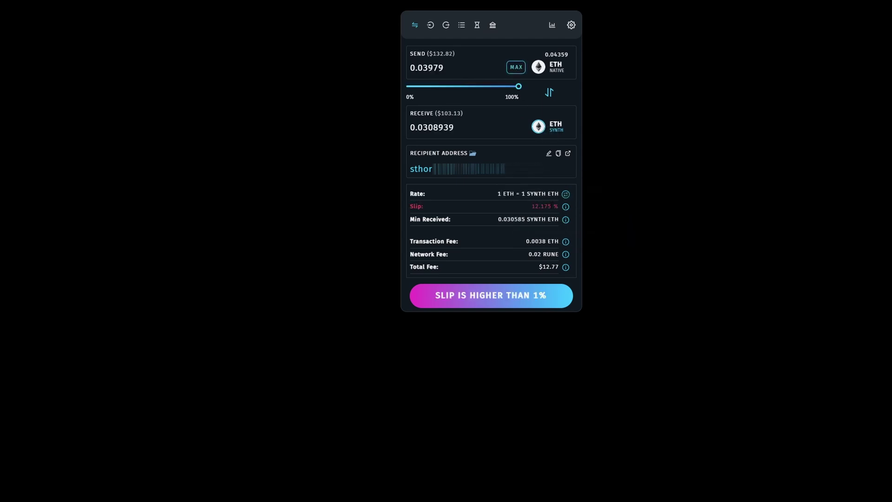
# Set 3% slippage, lower the send to 0.00596851 ETH, and start the mint with the wallet password
pyautogui.click(569, 29)
pyautogui.click(560, 68)
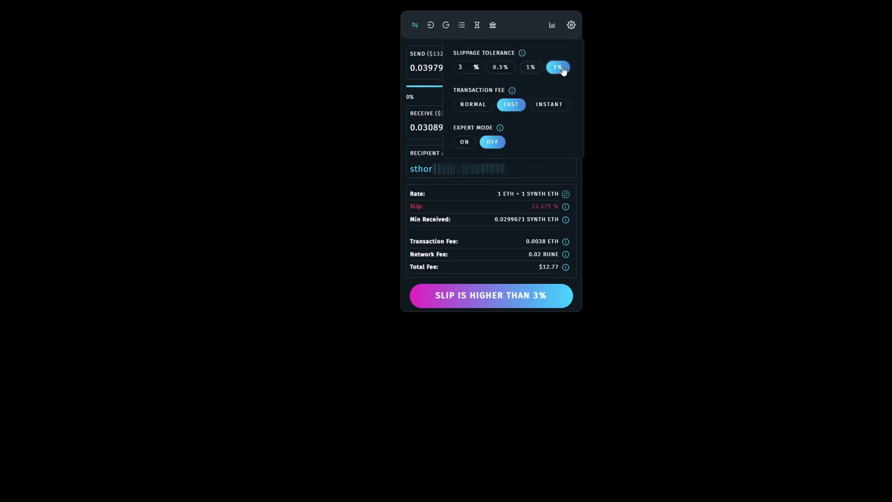
pyautogui.click(649, 136)
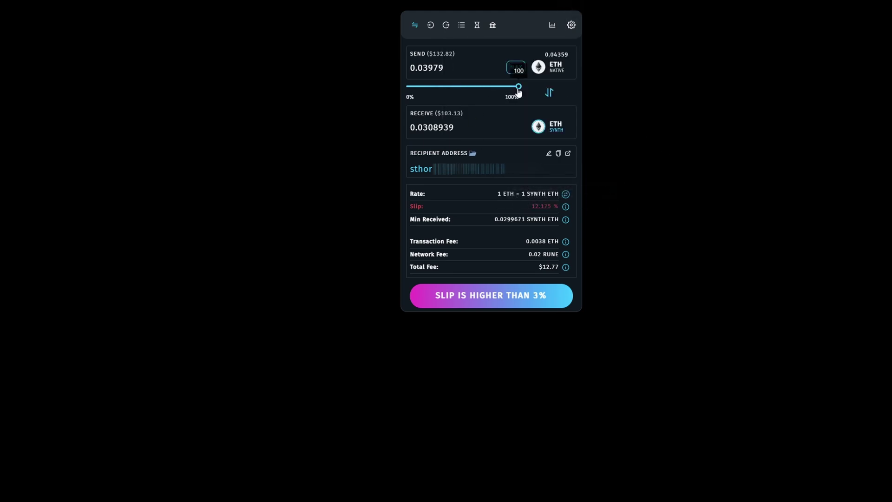
pyautogui.moveTo(518, 86); pyautogui.dragTo(424, 87)
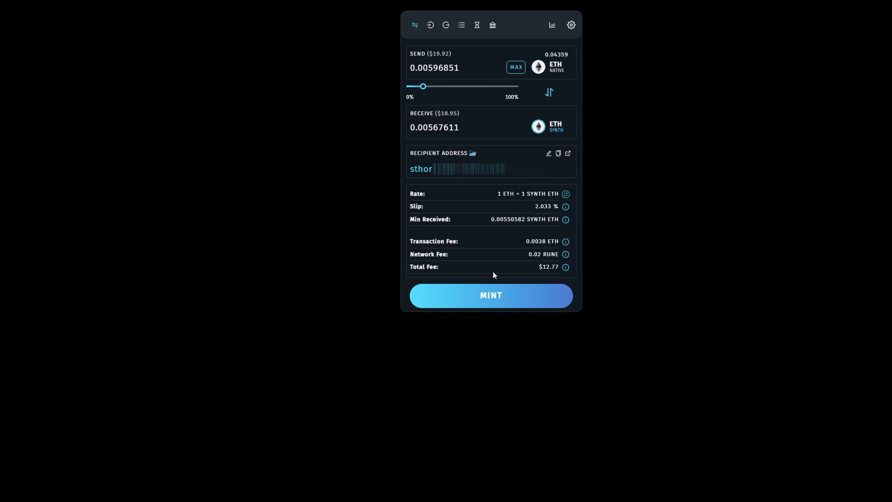
pyautogui.click(501, 296)
pyautogui.write('********')
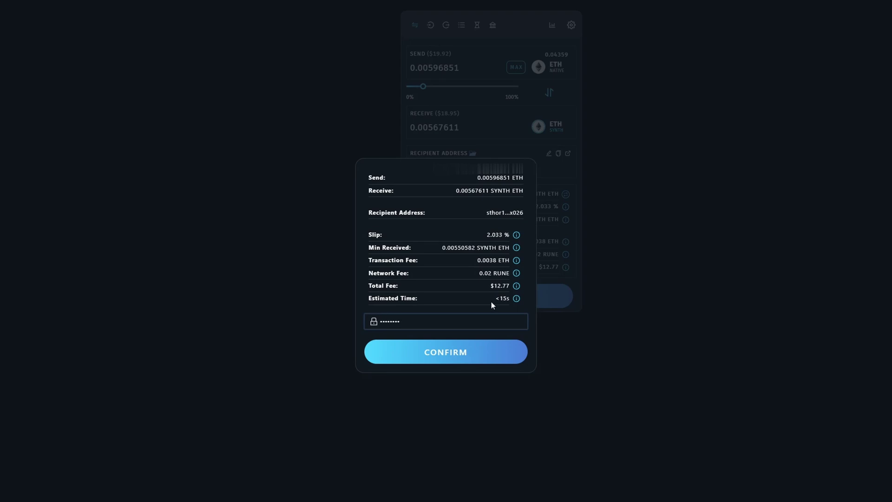
# Confirm the ETH-to-synth ETH mint and view the wallet balances, showing ETH at 0.03
pyautogui.click(460, 352)
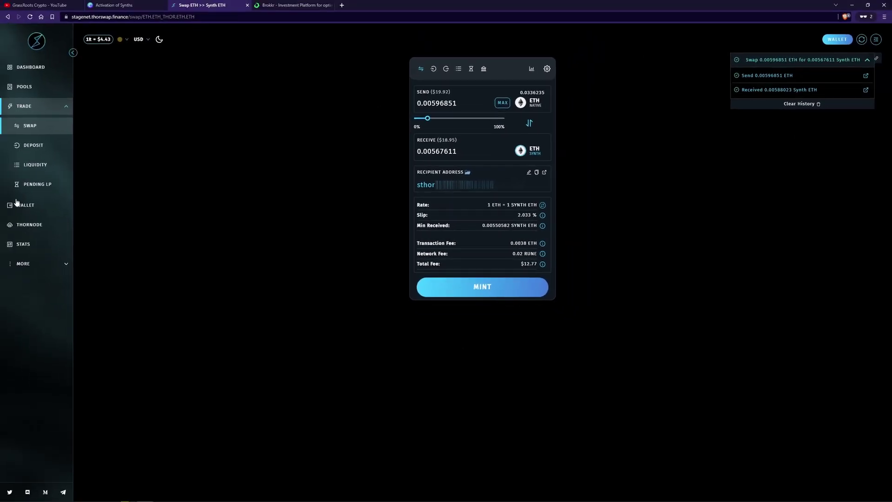
pyautogui.click(33, 210)
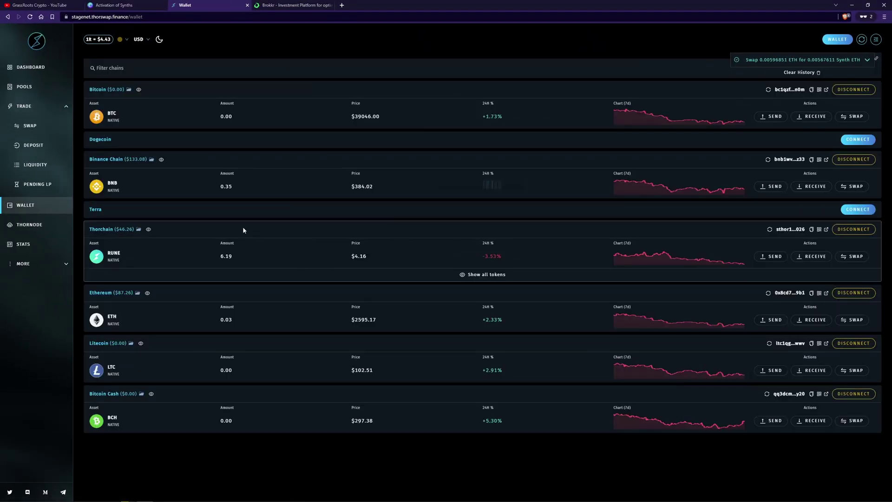
# Show all Thorchain wallet tokens and refresh the balance to reveal the new Synth ETH
pyautogui.click(469, 275)
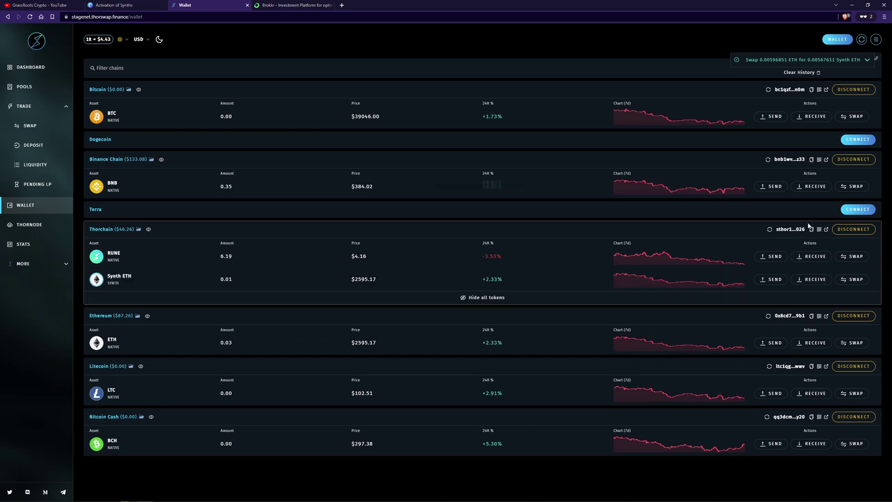
pyautogui.click(769, 229)
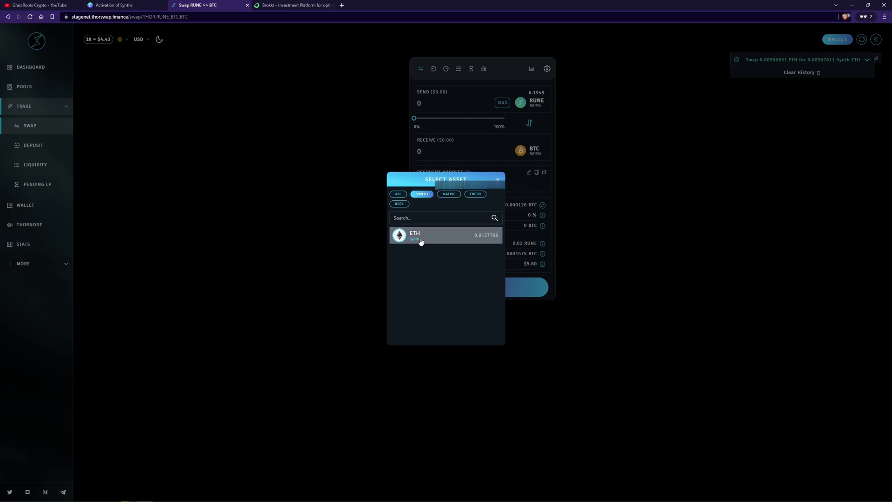
# Choose synth ETH as the asset to send, with native ETH initially as the receive asset
pyautogui.click(420, 237)
pyautogui.click(530, 150)
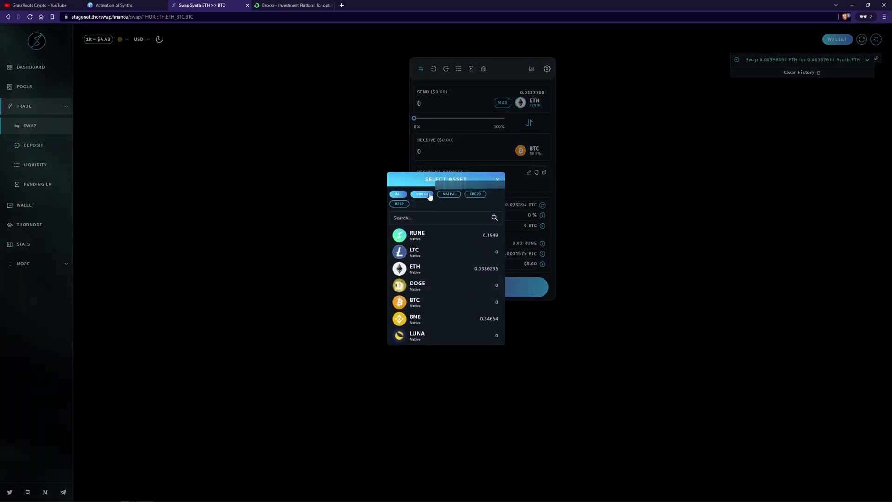
pyautogui.click(448, 193)
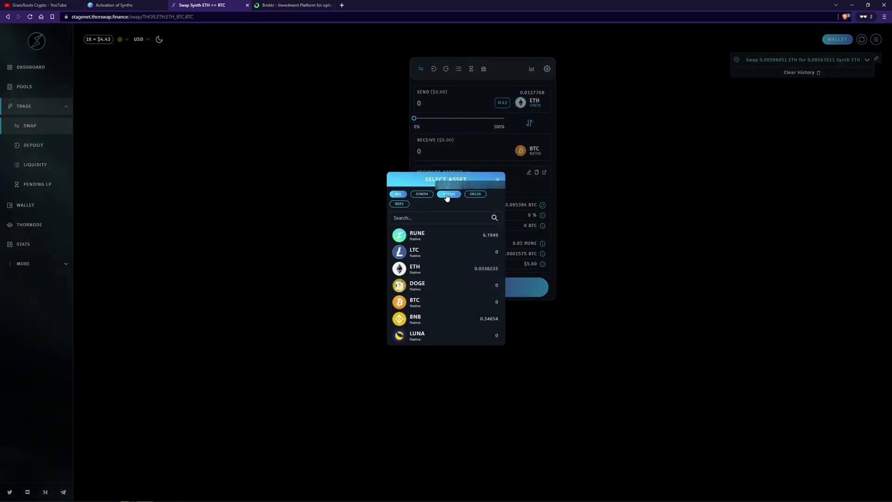
pyautogui.scroll(-3, 451, 307)
pyautogui.click(443, 312)
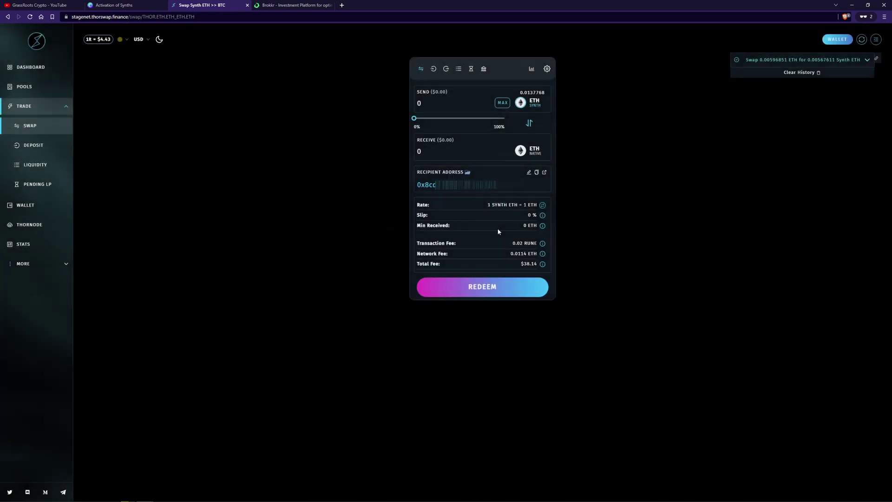
# Send about two-thirds of the synth ETH balance (0.00936825) and receive synth BTC
pyautogui.click(506, 103)
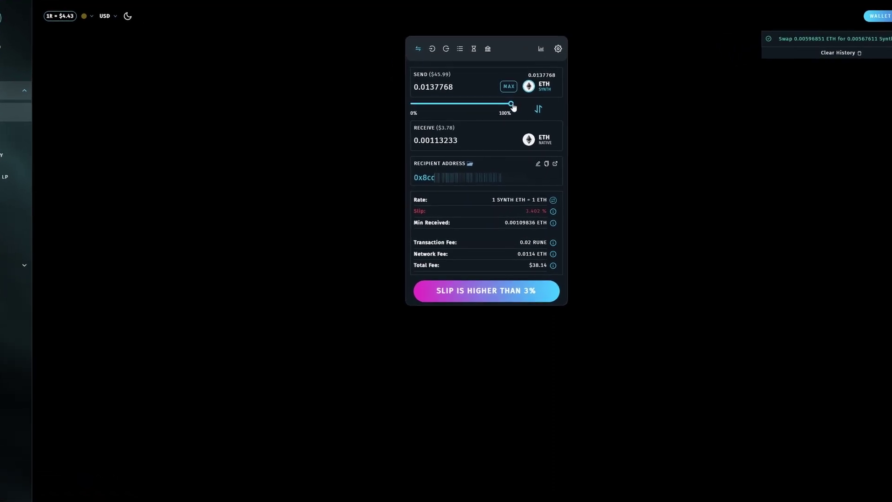
pyautogui.moveTo(504, 118); pyautogui.dragTo(475, 118)
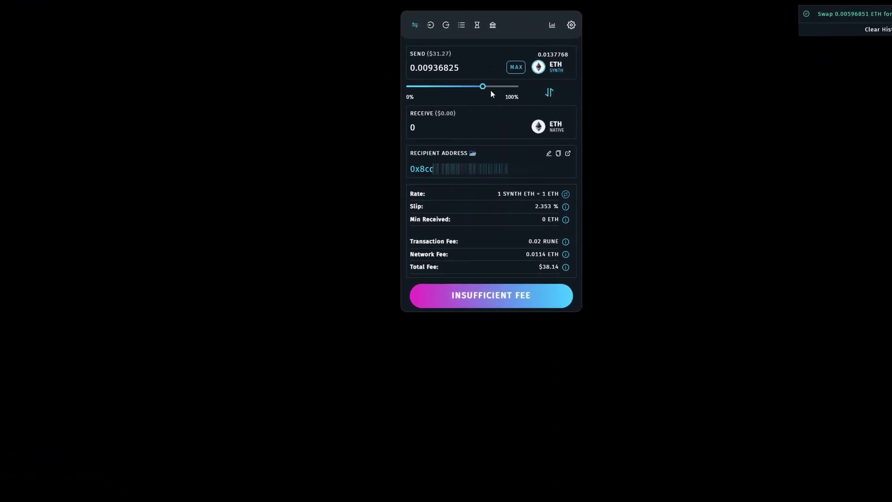
pyautogui.click(559, 132)
pyautogui.click(416, 180)
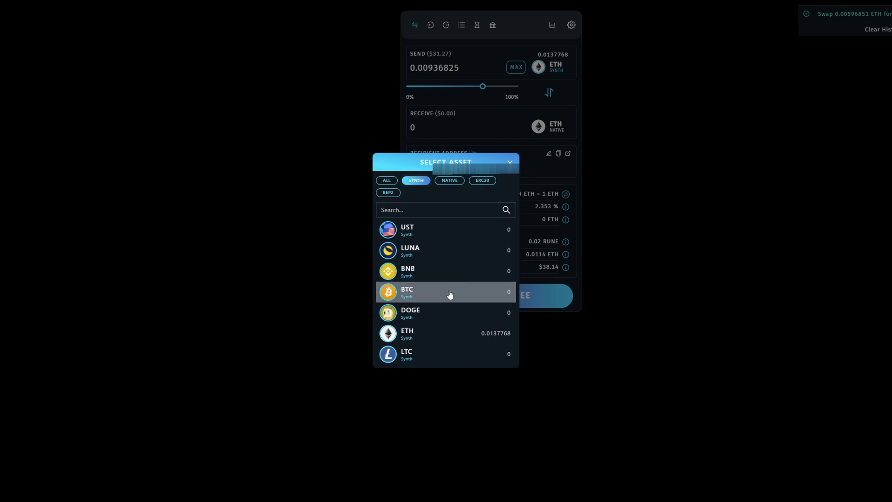
pyautogui.click(430, 300)
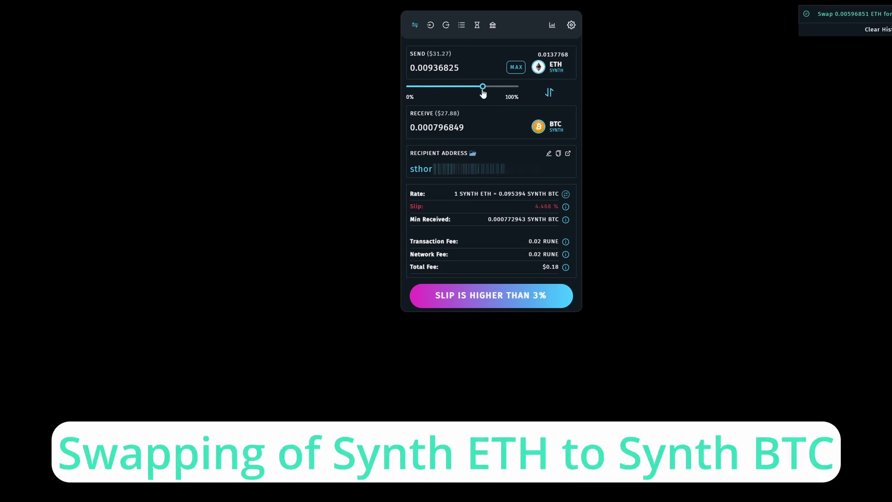
# Lower the synth ETH amount to 0.00358198 and point out the $0.18 total fee
pyautogui.moveTo(484, 91)
pyautogui.moveTo(483, 91); pyautogui.dragTo(437, 93)
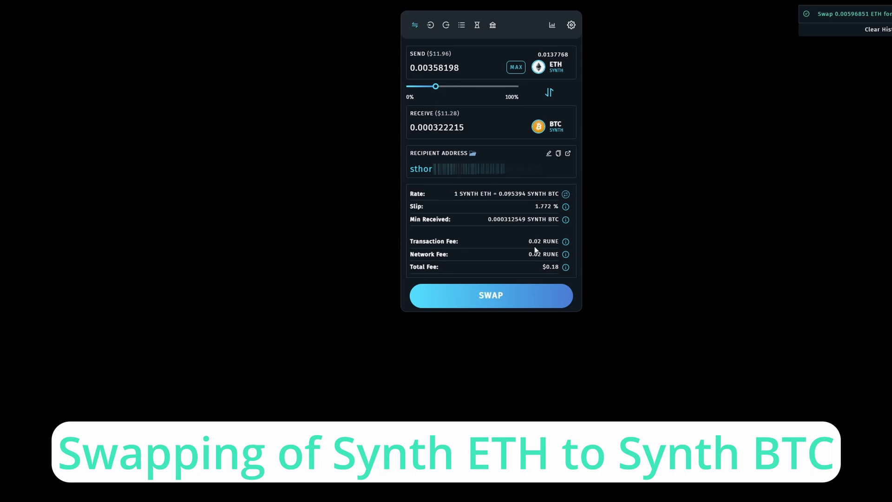
pyautogui.moveTo(544, 267); pyautogui.dragTo(559, 266)
pyautogui.click(693, 181)
# Submit the synth ETH to synth BTC swap, confirming with the wallet password
pyautogui.click(500, 295)
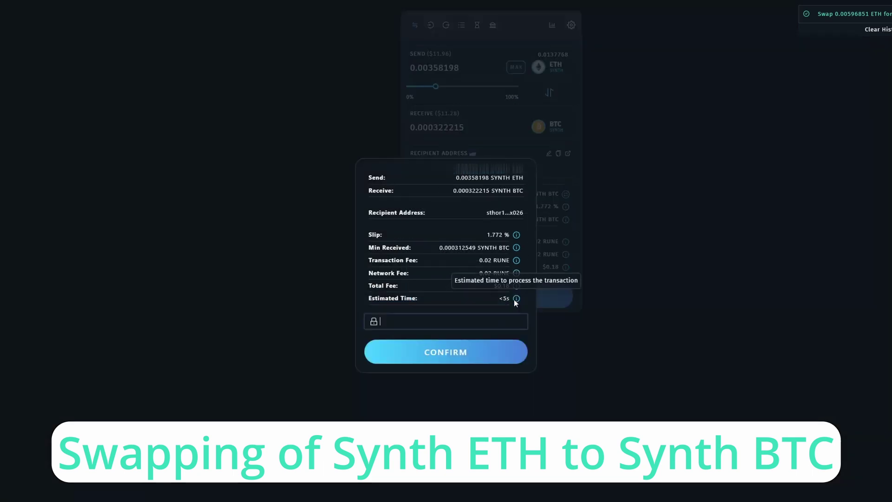
pyautogui.click(469, 325)
pyautogui.hotkey('ctrl', 'v')
pyautogui.click(469, 357)
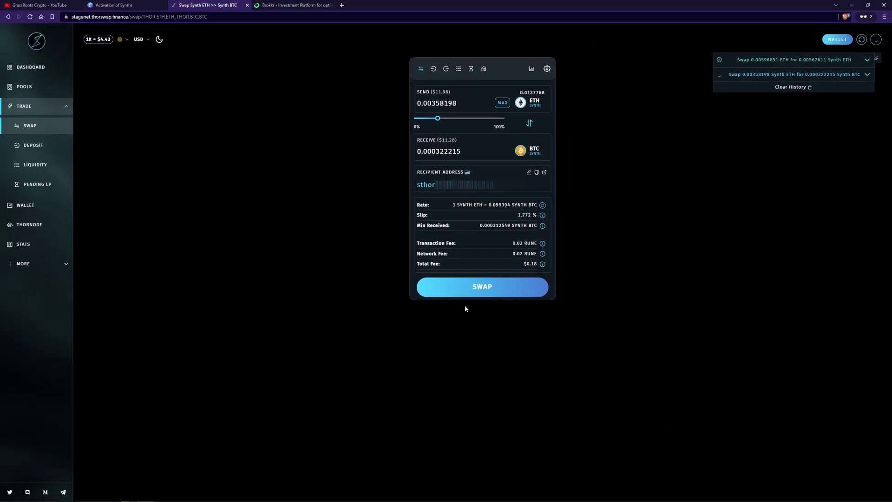
# Expand the synth BTC swap's history entry to view its send and receive progress
pyautogui.click(867, 75)
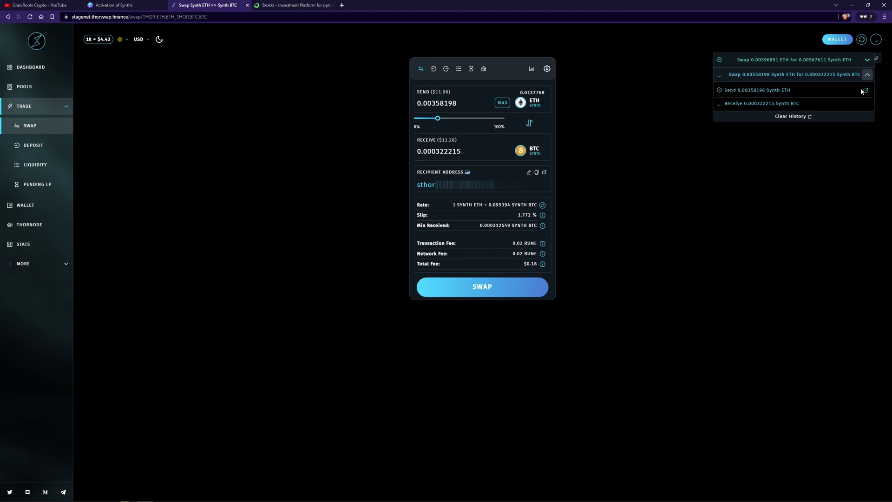